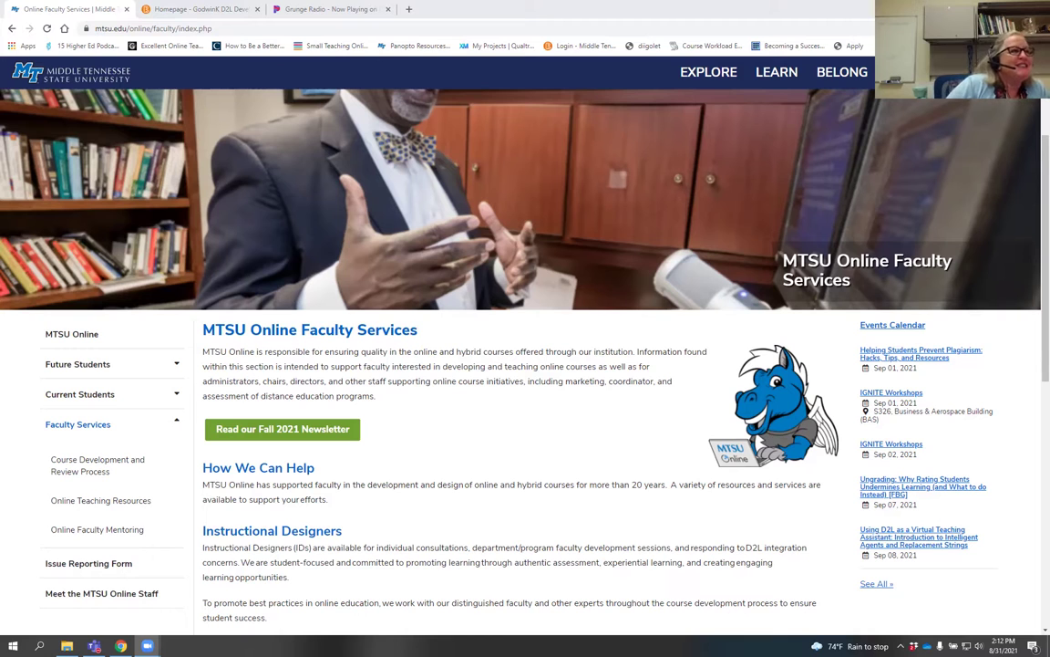
# - In the D2L development shell's content, open the Activities and Assessments description for editing and add a new line below the instructions
pyautogui.click(202, 10)
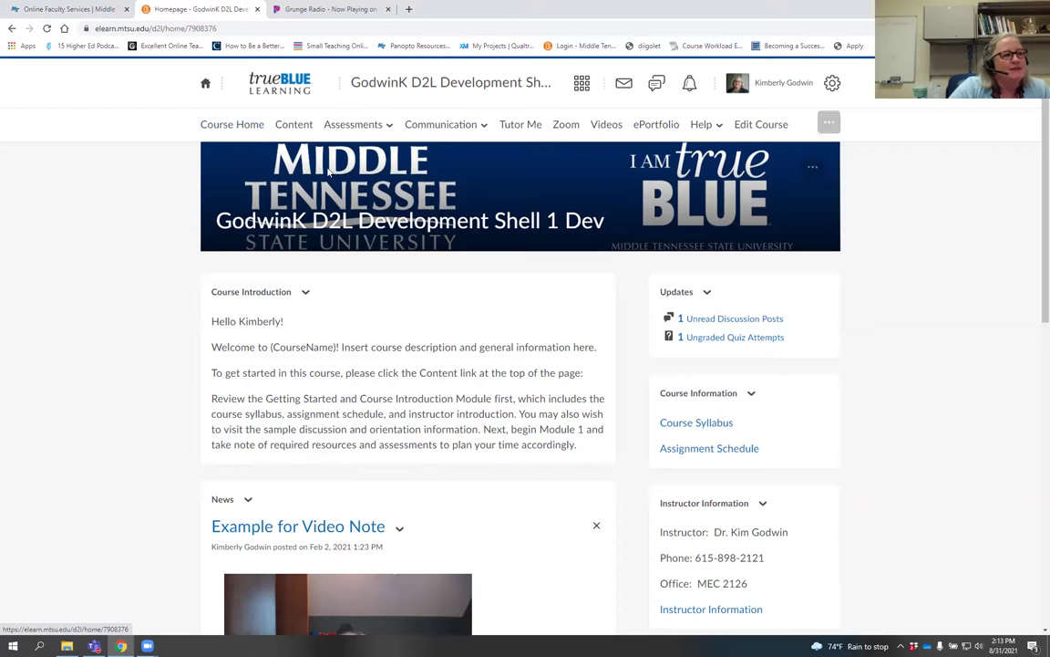
pyautogui.click(290, 127)
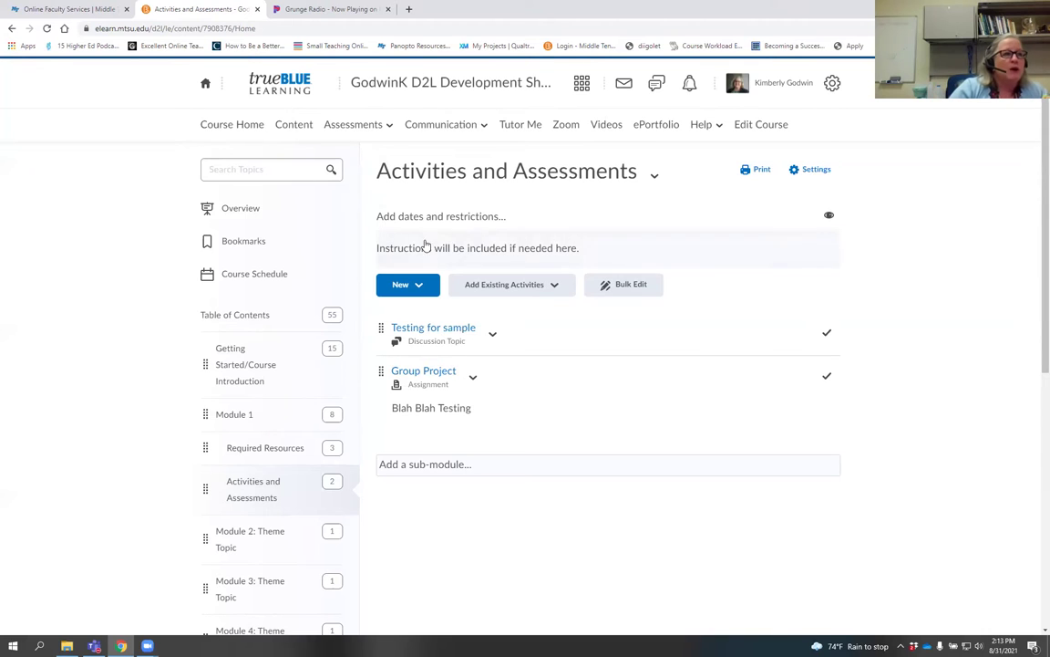
pyautogui.click(595, 256)
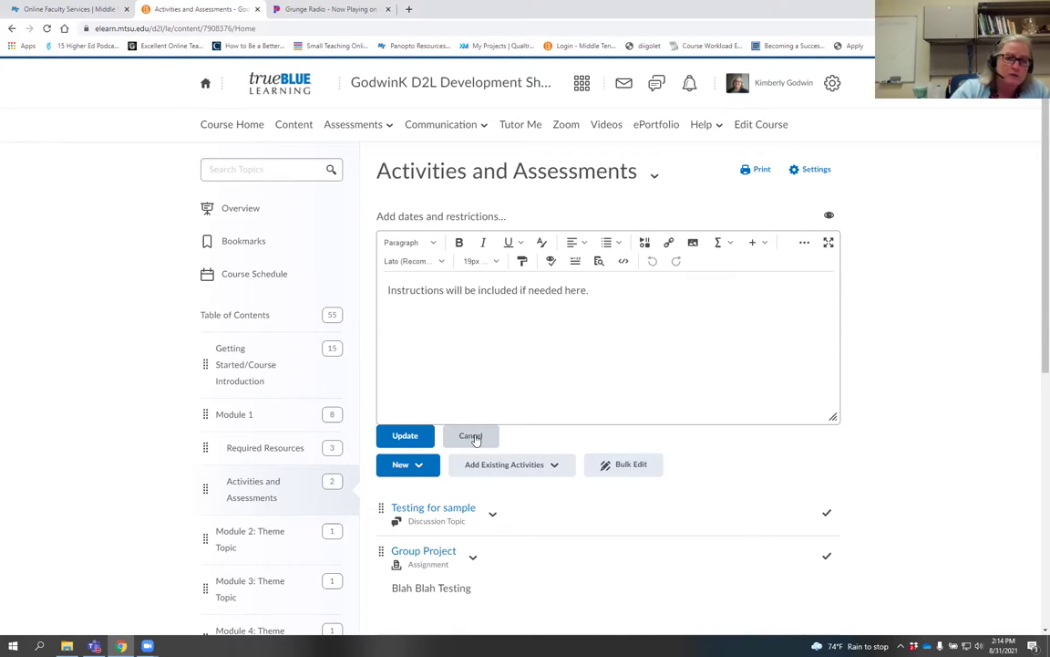
pyautogui.click(611, 289)
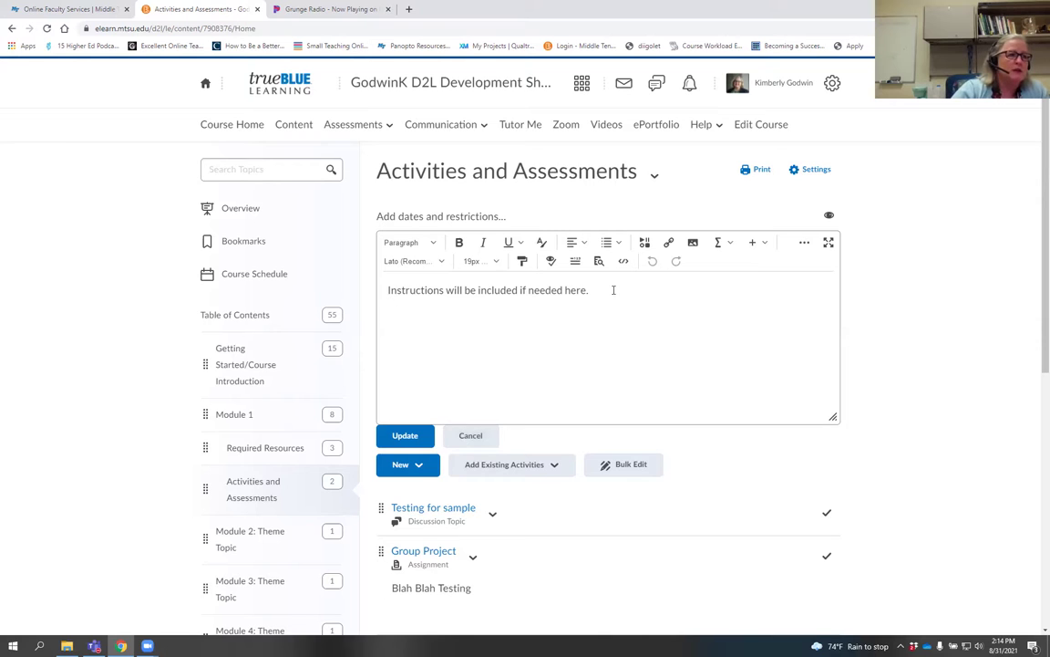
pyautogui.press('Return')
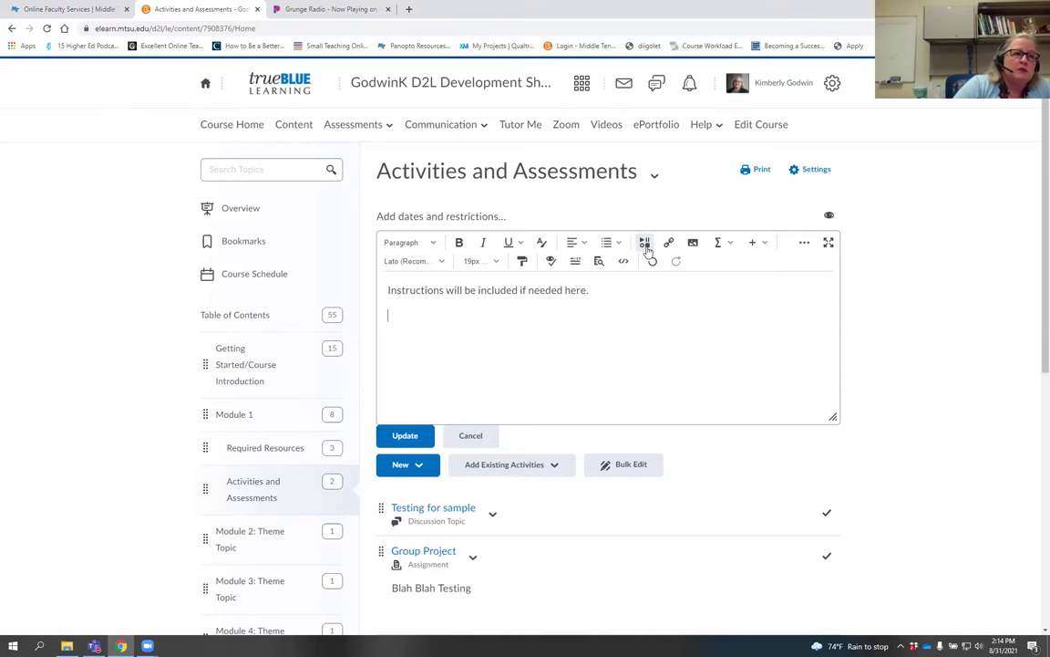
# - Record a short webcam video note for the module description and preview the recording
pyautogui.click(645, 247)
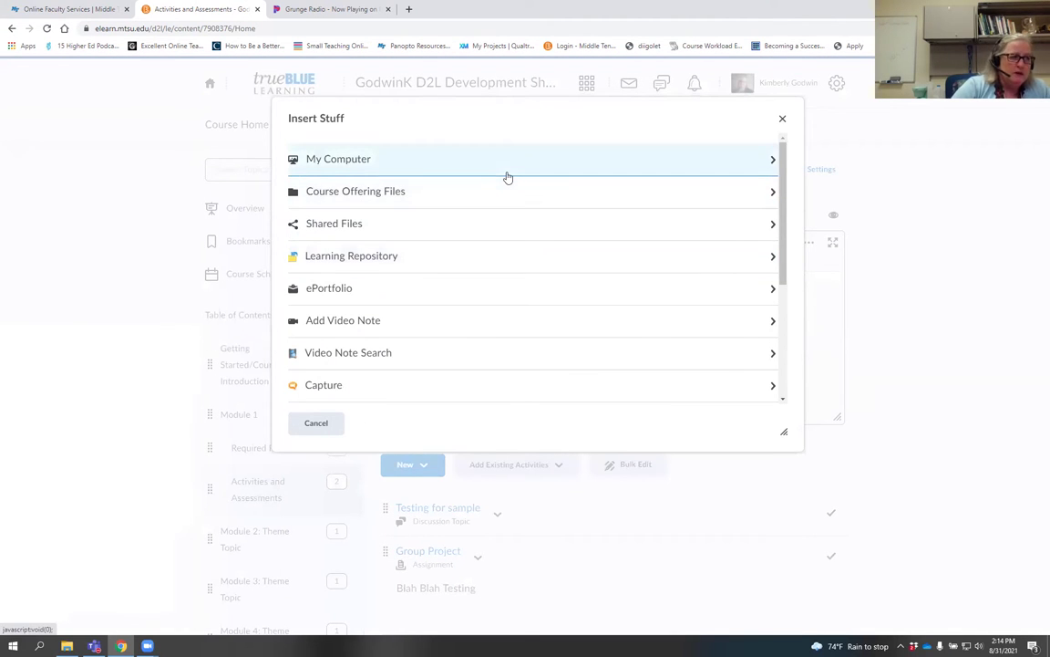
pyautogui.click(378, 321)
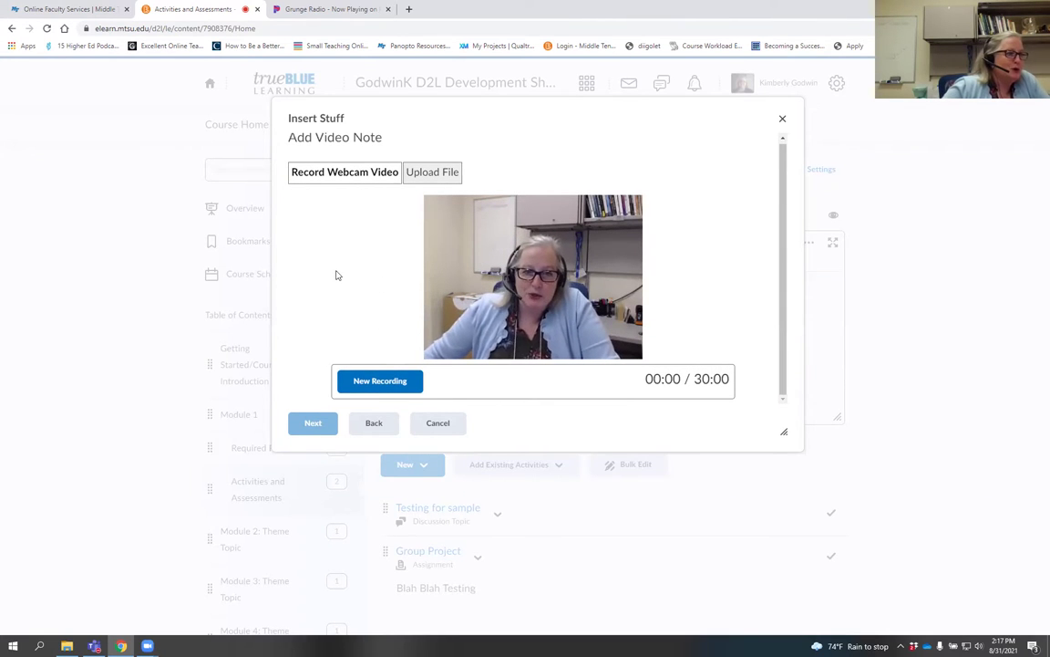
pyautogui.click(376, 383)
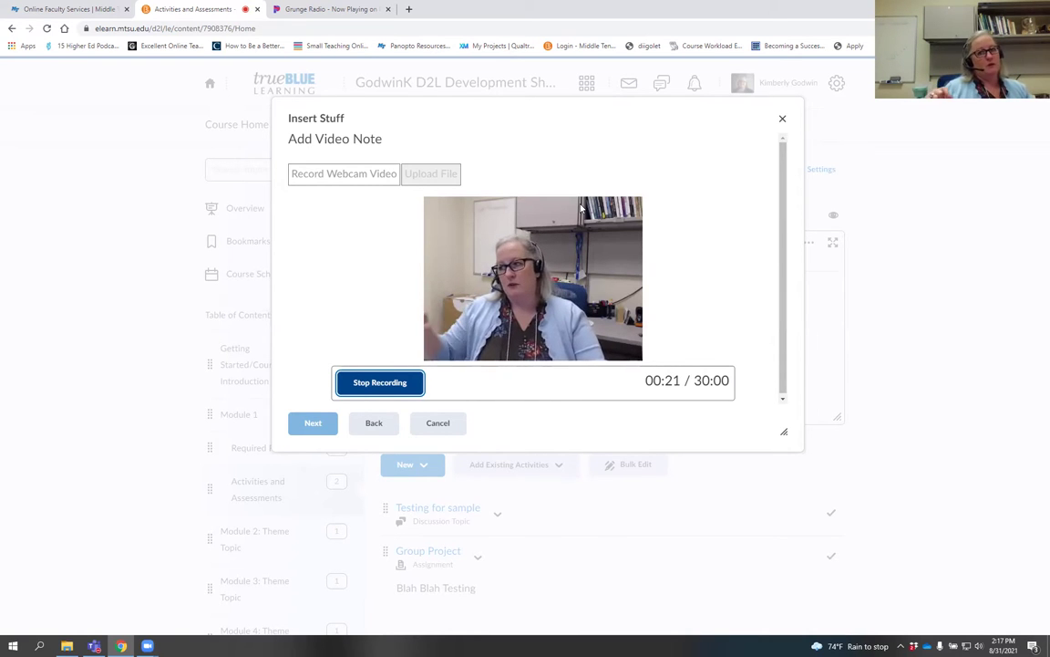
pyautogui.click(376, 383)
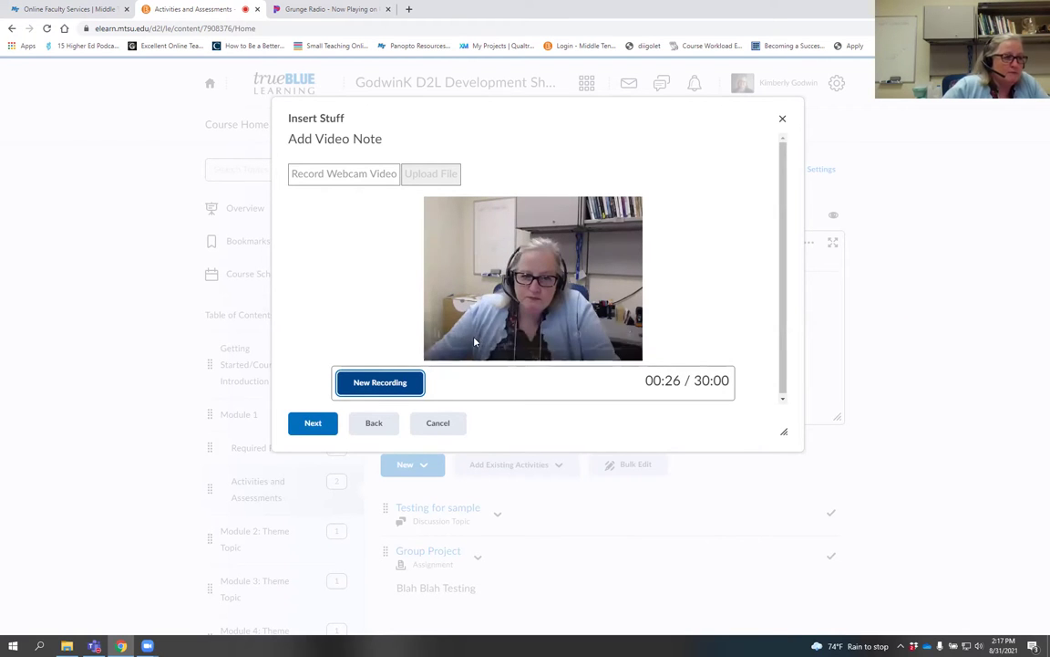
pyautogui.click(583, 292)
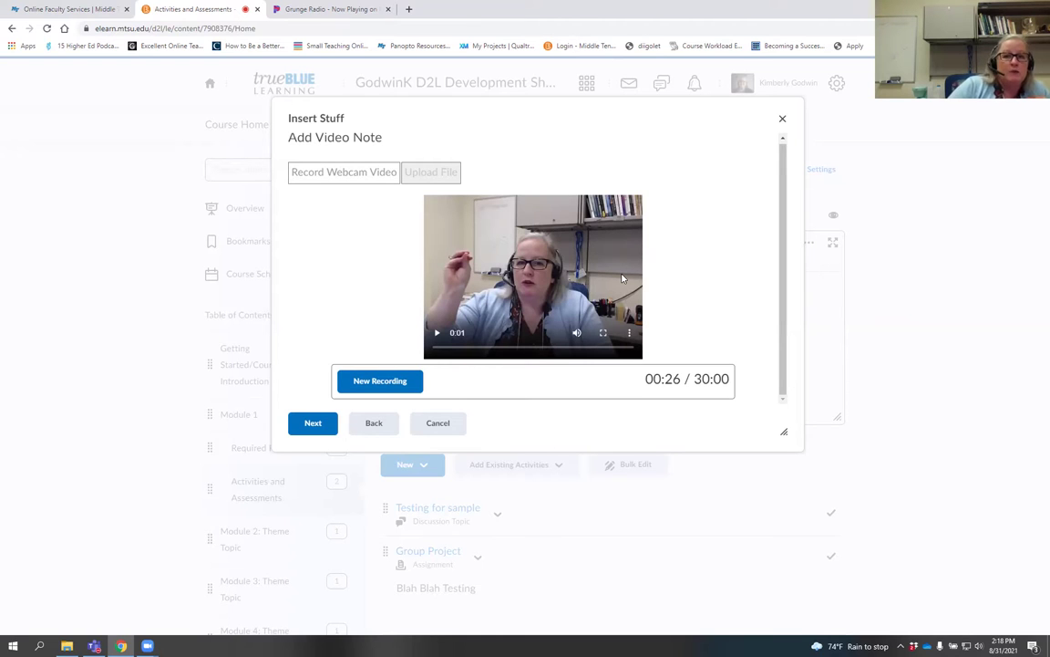
# - Title the video note "Awesome example", set its audio language to en-US - English (US) with automatic captions, and insert it
pyautogui.click(321, 421)
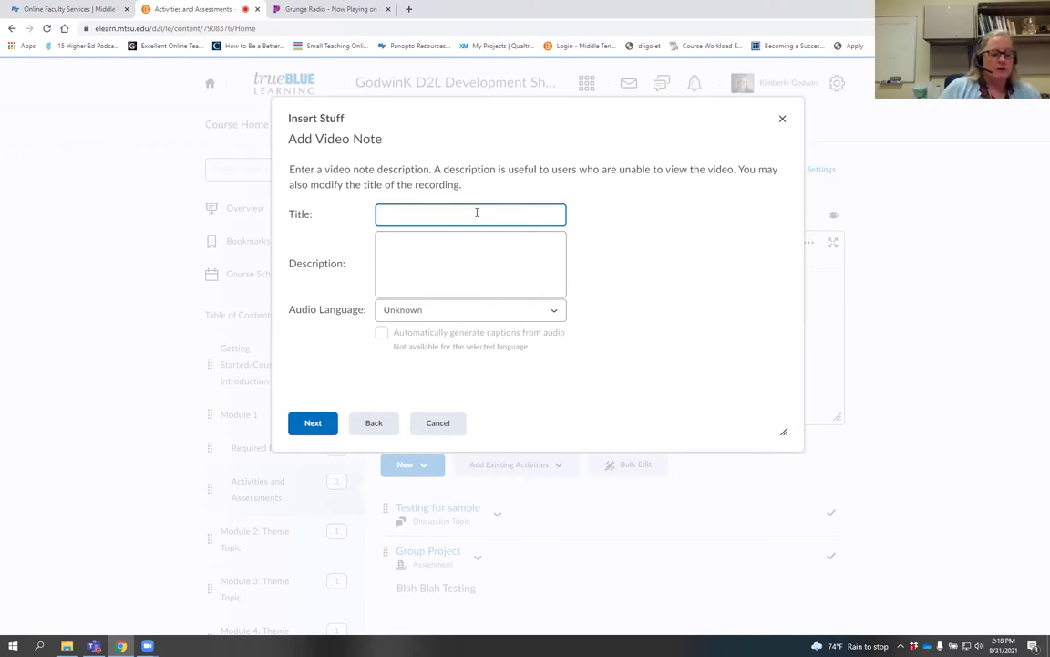
pyautogui.write('Awesome example')
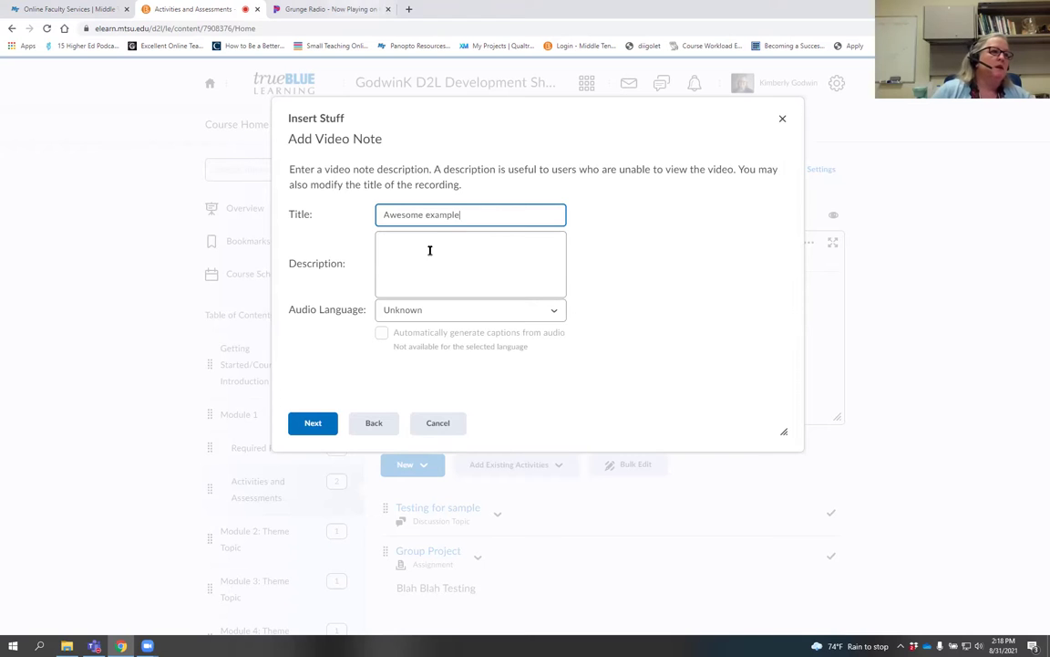
pyautogui.click(436, 311)
pyautogui.click(443, 338)
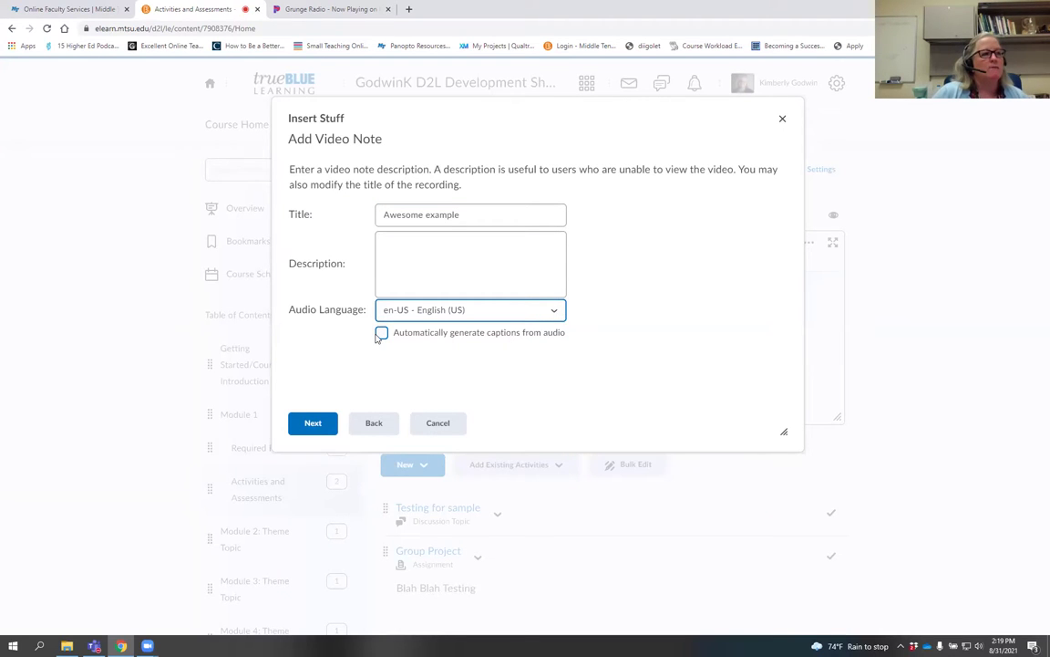
pyautogui.click(468, 314)
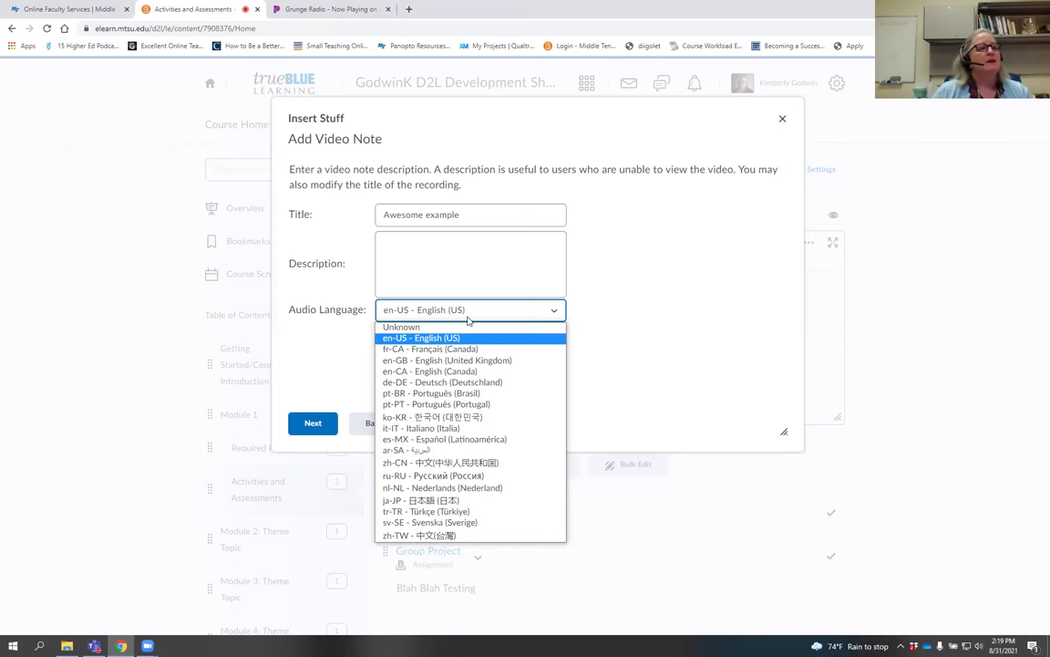
pyautogui.click(472, 314)
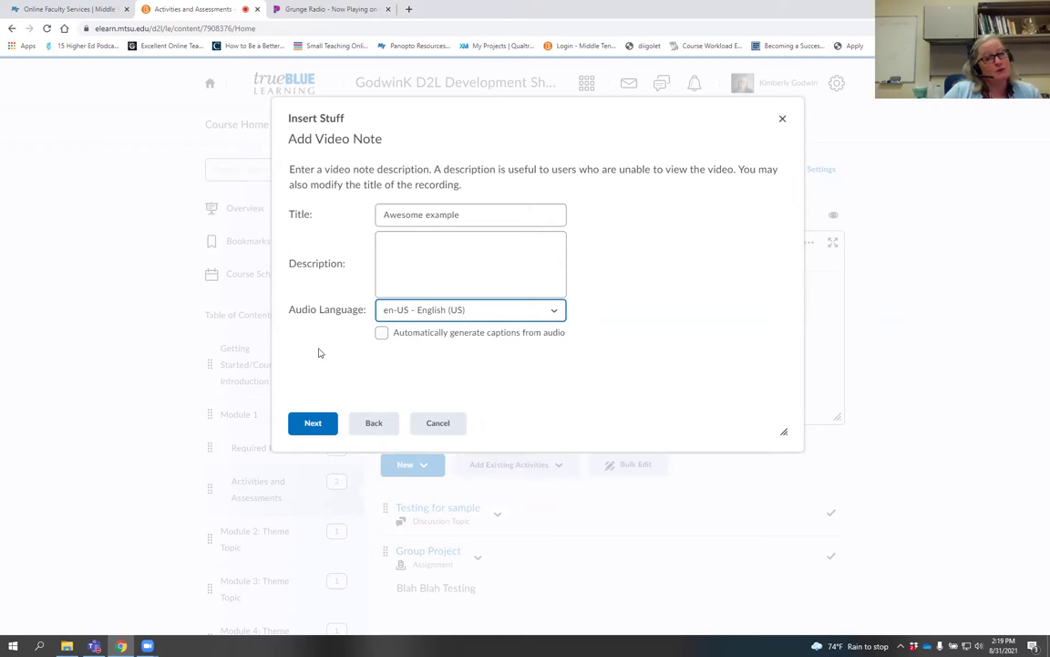
pyautogui.click(381, 334)
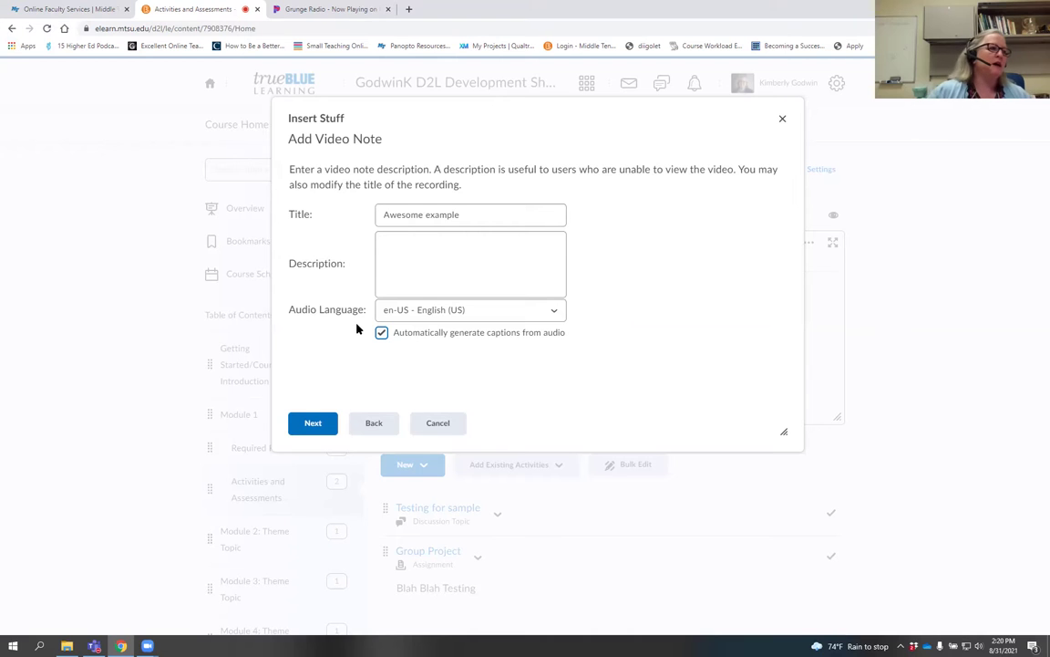
pyautogui.click(310, 424)
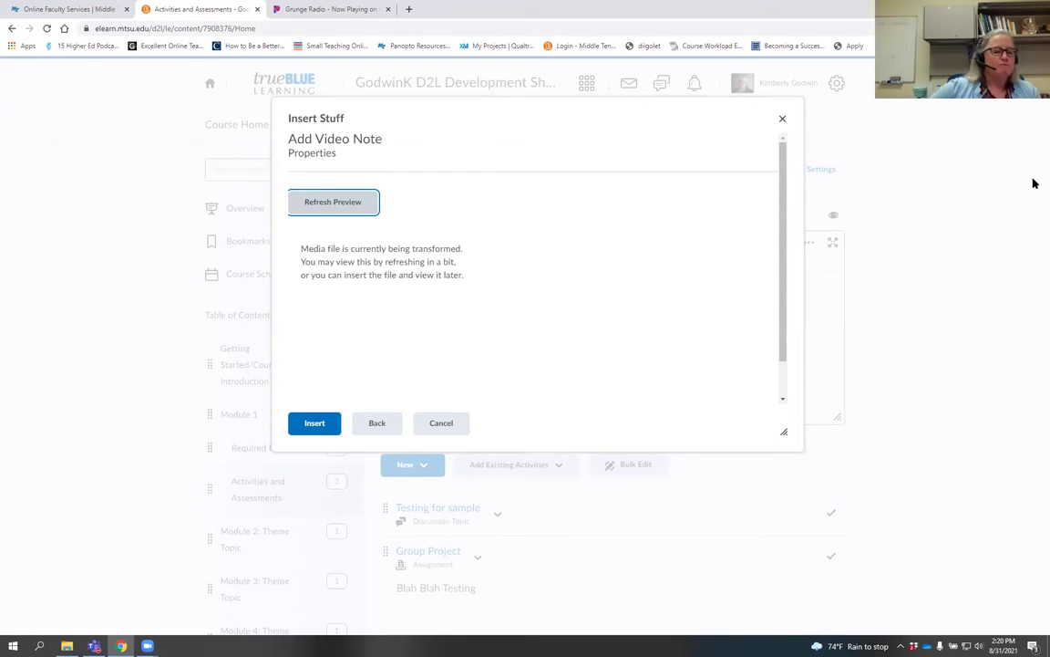
pyautogui.click(315, 426)
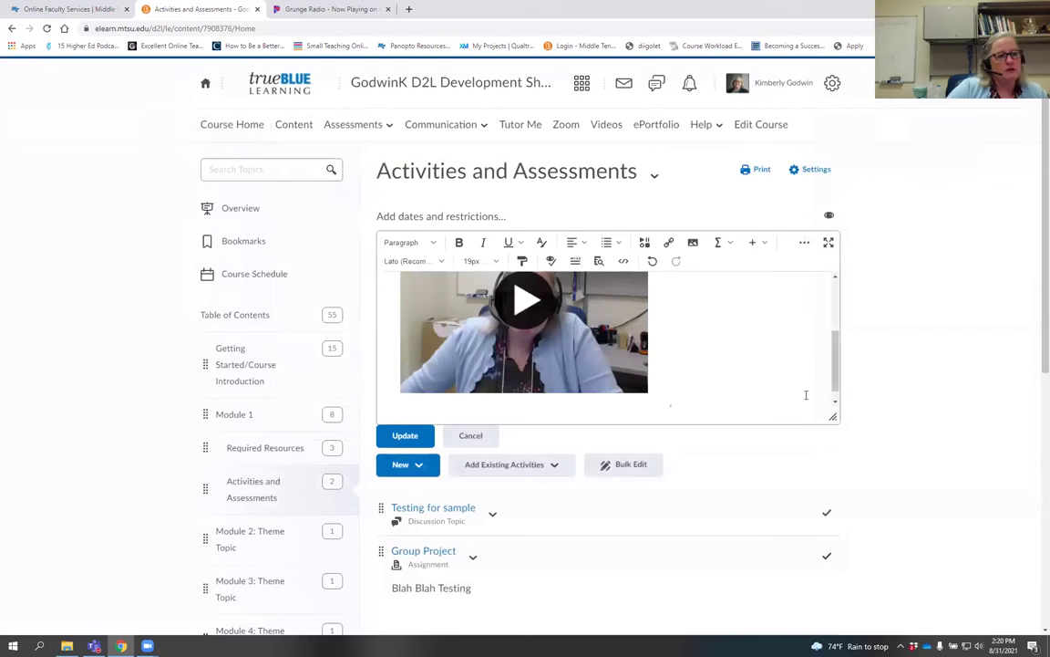
# - Enlarge the description editor, add the line "type more about it here" below the video, and save the description
pyautogui.moveTo(830, 416); pyautogui.dragTo(838, 552)
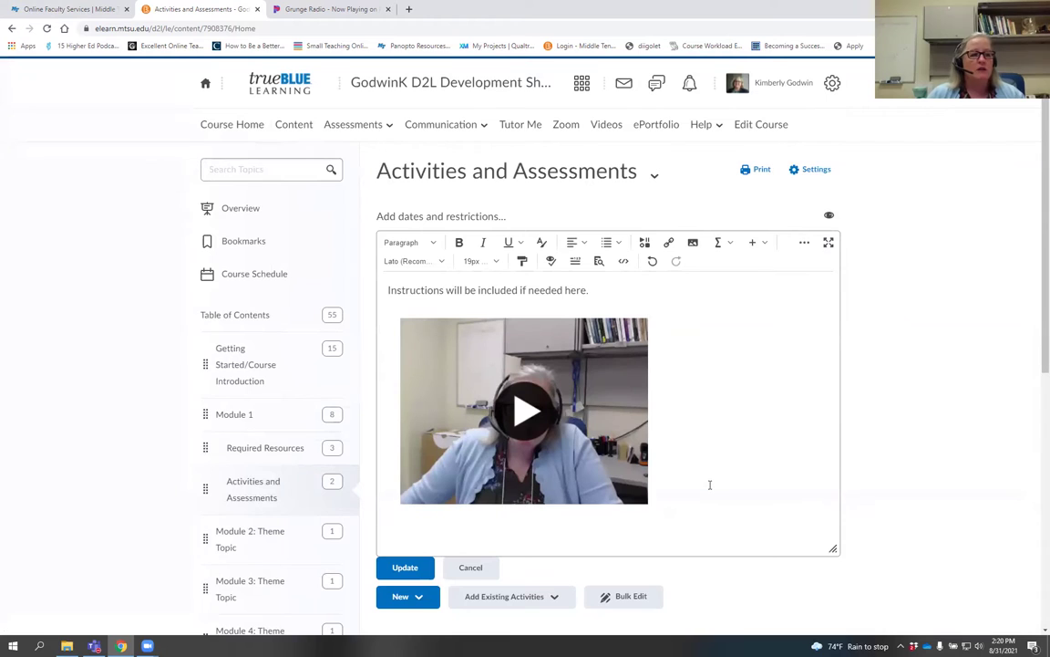
pyautogui.press('Return')
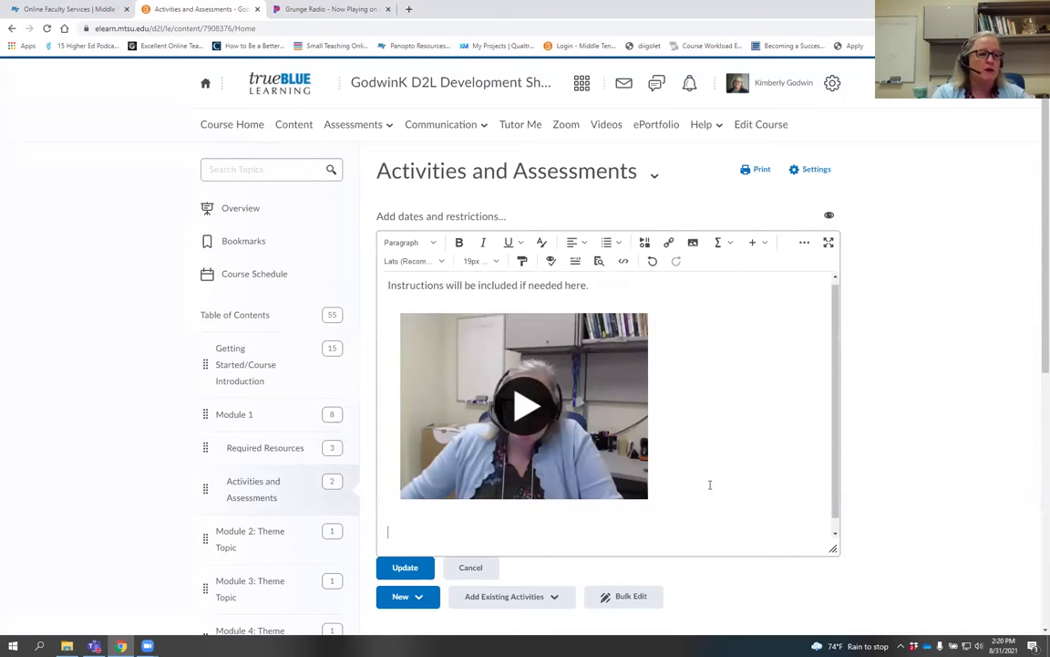
pyautogui.write('type more about it here')
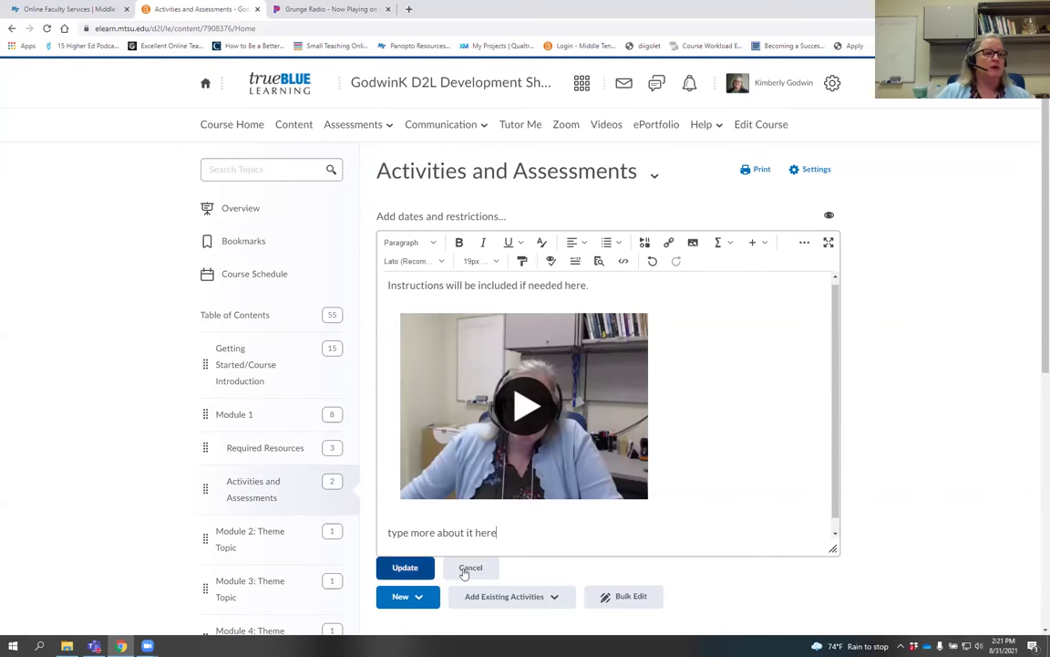
pyautogui.click(398, 567)
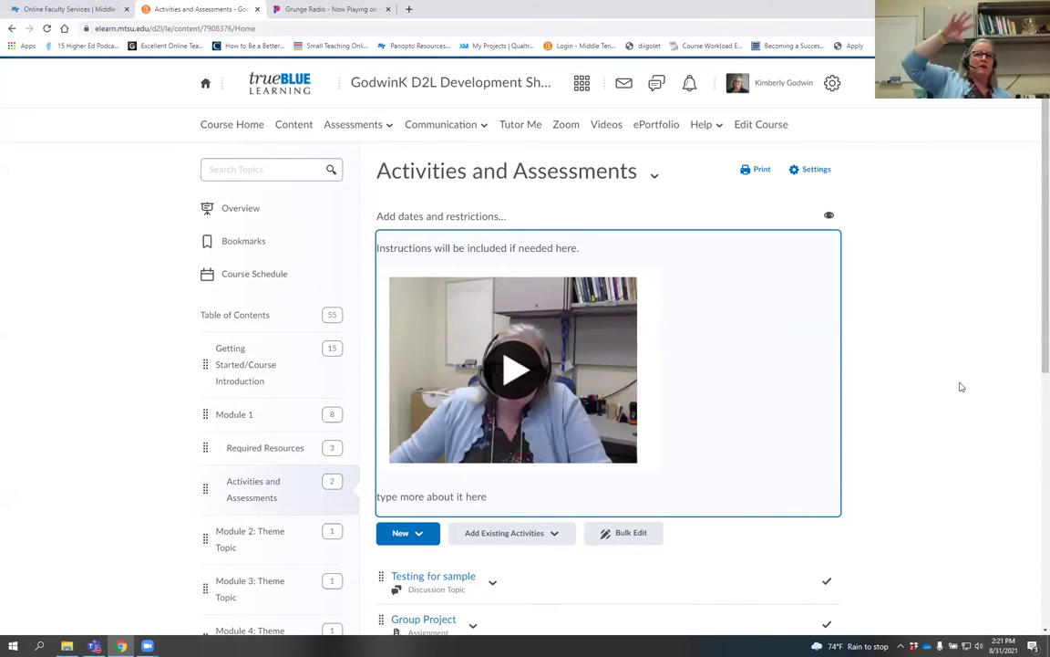
# - Review the Module 1 page with its sub-modules and return to Activities and Assessments
pyautogui.click(234, 415)
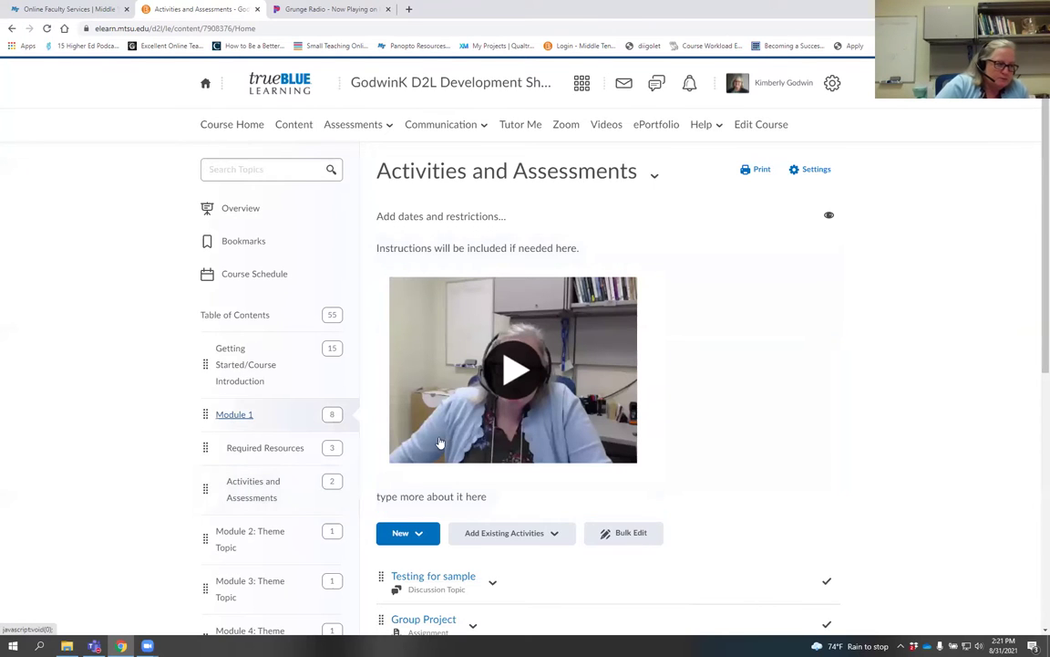
pyautogui.scroll(-2, 638, 369)
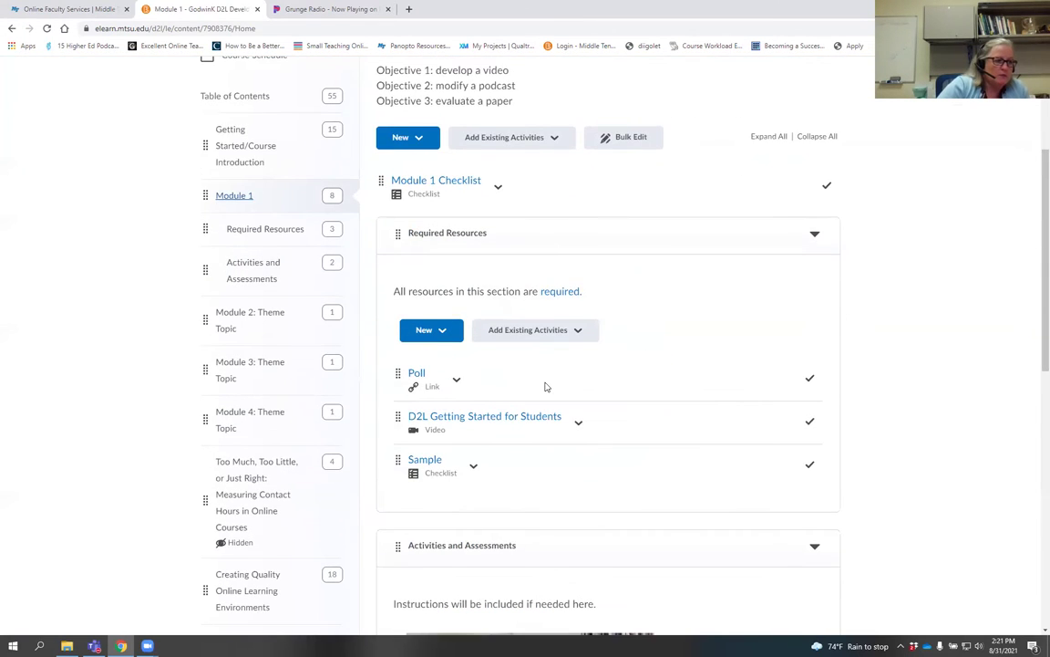
pyautogui.scroll(1, 456, 374)
pyautogui.click(273, 434)
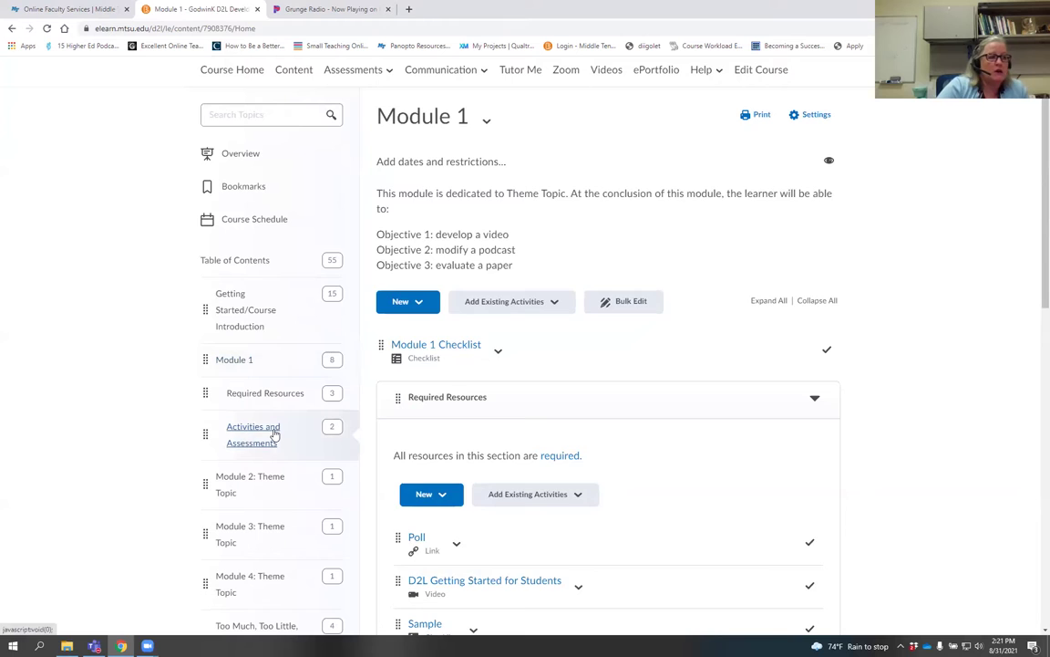
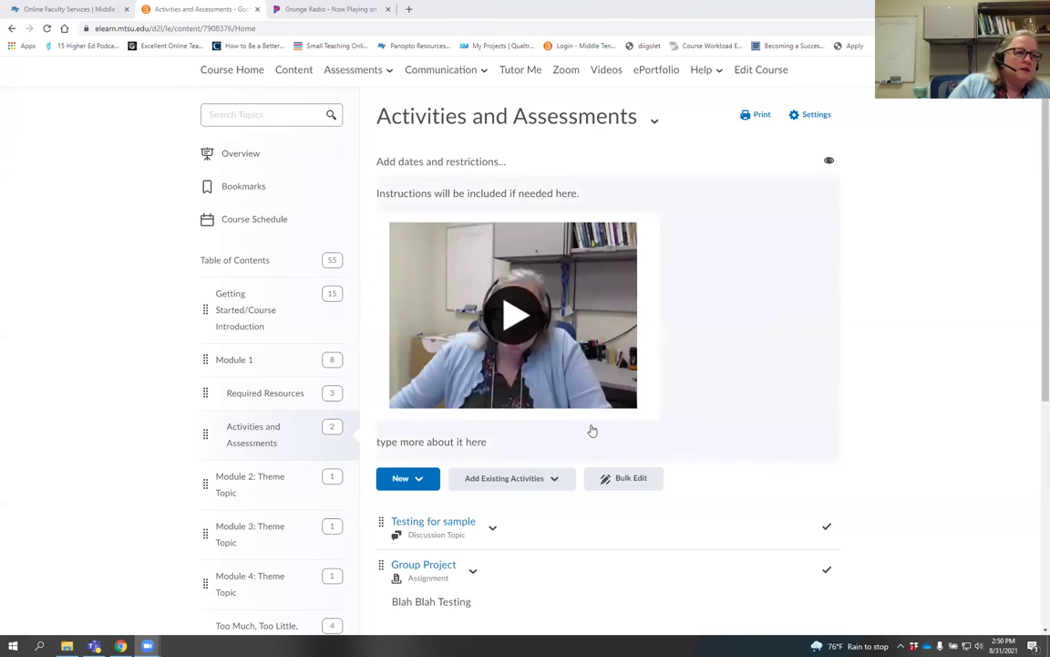
# - Open the "Testing for sample" discussion topic and start a new thread with the subject "831 again"
pyautogui.scroll(-2, 548, 419)
pyautogui.click(458, 416)
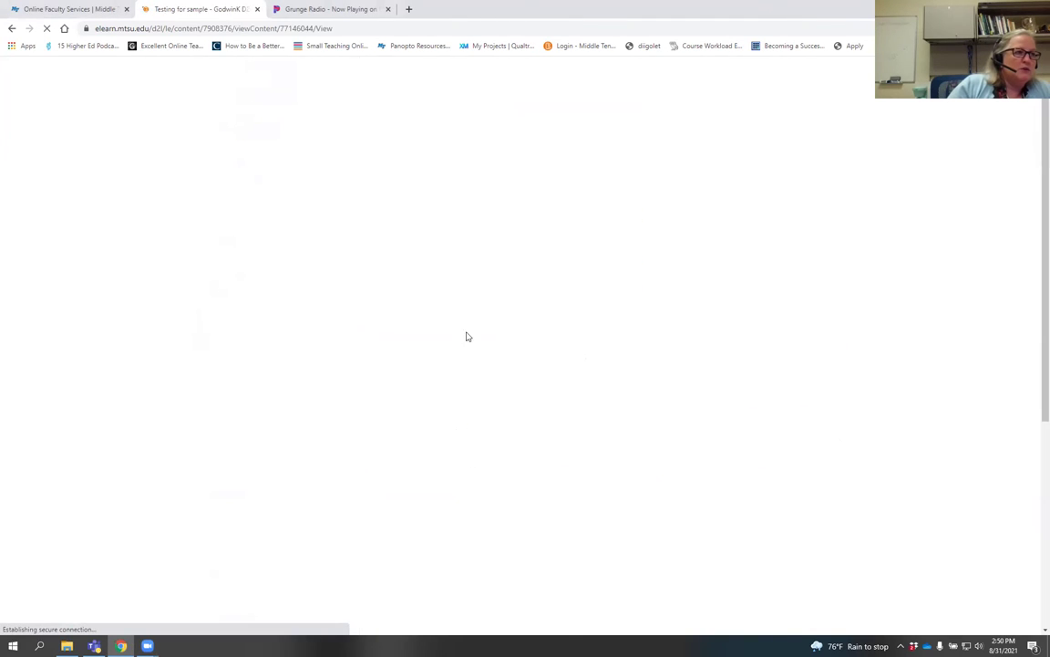
pyautogui.scroll(-2, 474, 233)
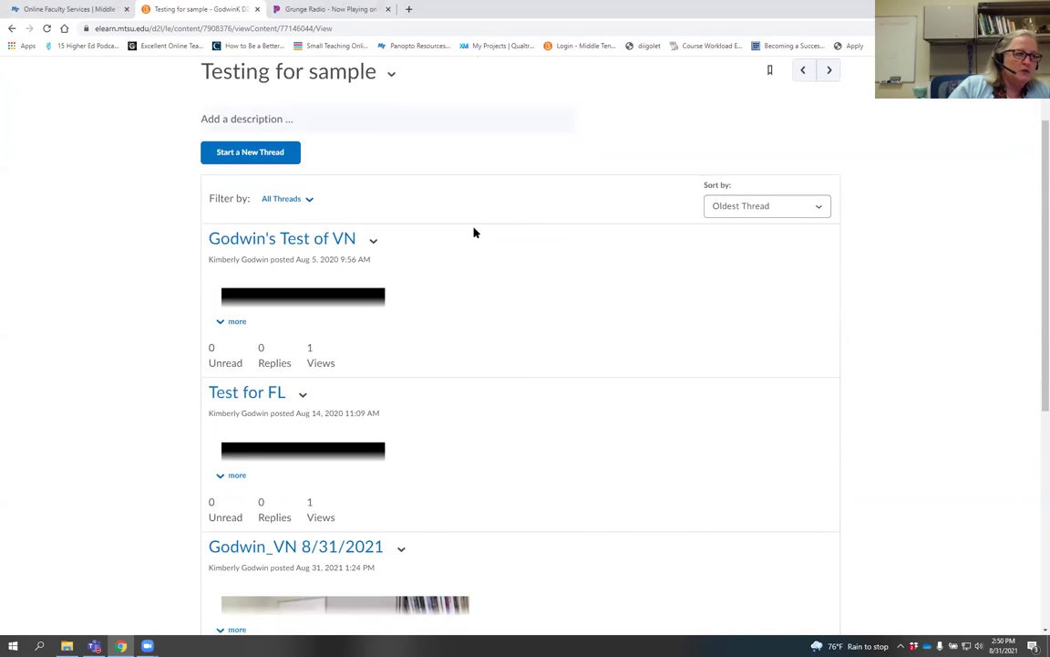
pyautogui.scroll(-3, 437, 501)
pyautogui.scroll(5, 365, 392)
pyautogui.scroll(-3, 280, 332)
pyautogui.scroll(1, 274, 331)
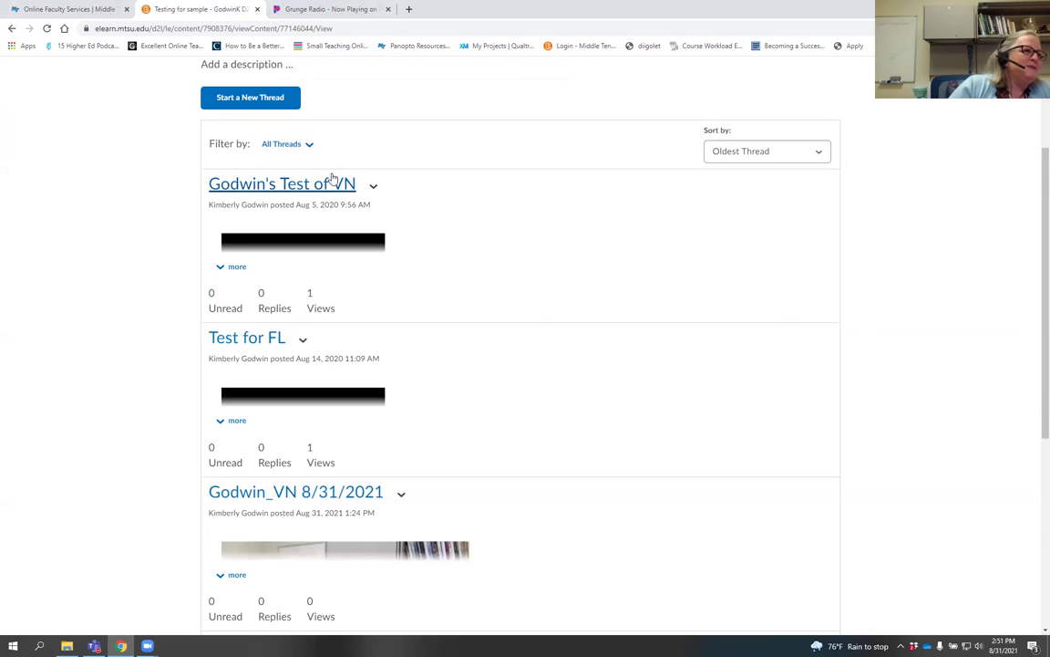
pyautogui.click(239, 101)
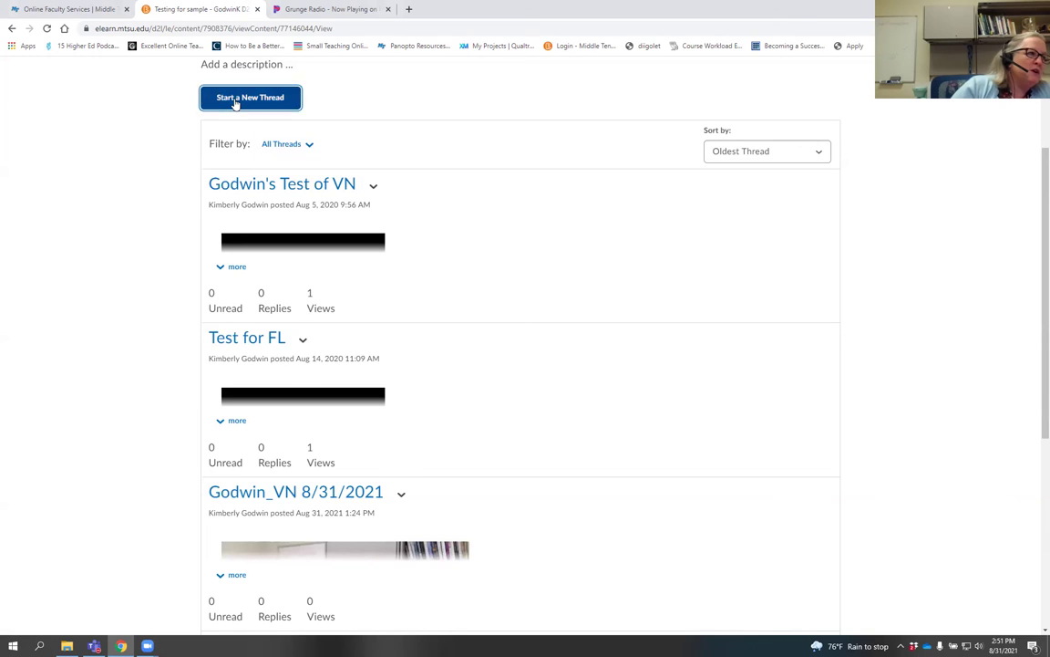
pyautogui.write('831 again')
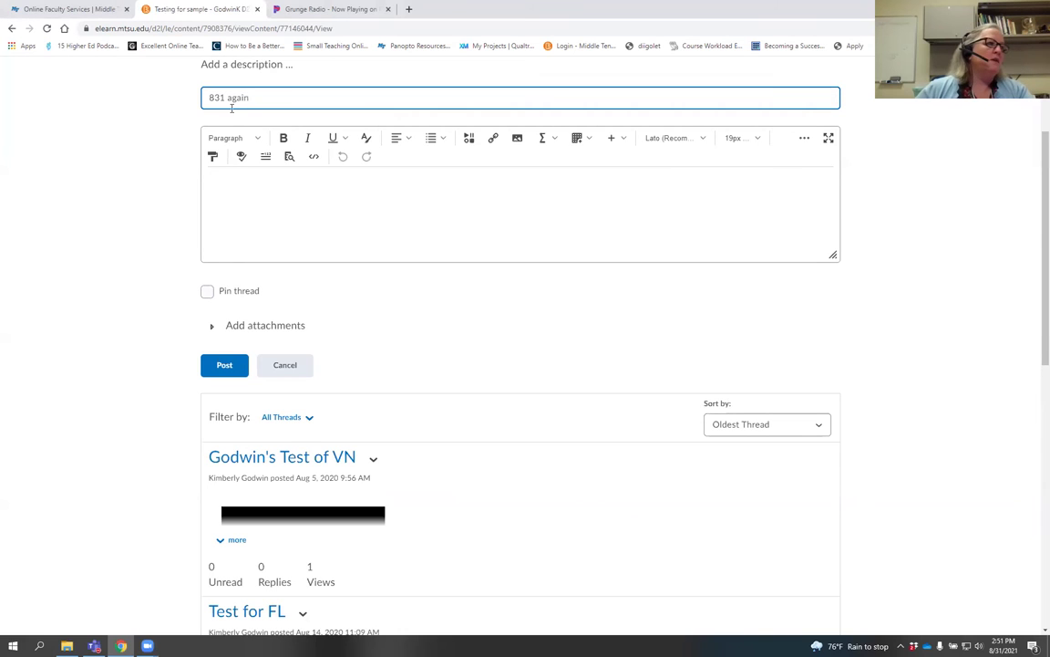
# - Start inserting an existing video note in the thread's message body and run a video note search without a search term
pyautogui.click(457, 198)
pyautogui.click(471, 142)
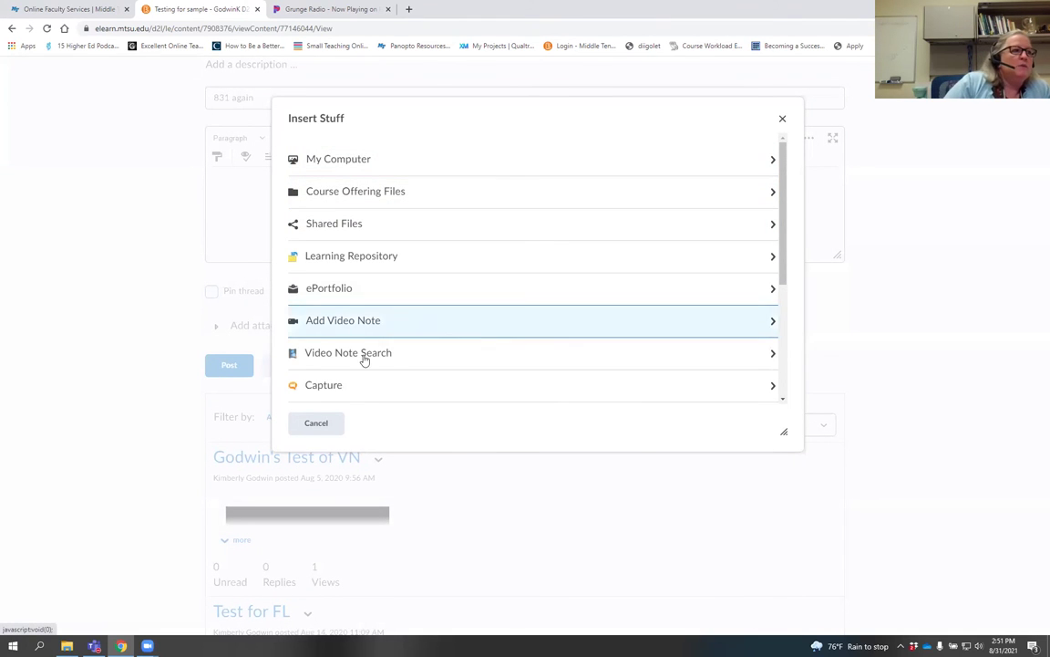
pyautogui.click(410, 356)
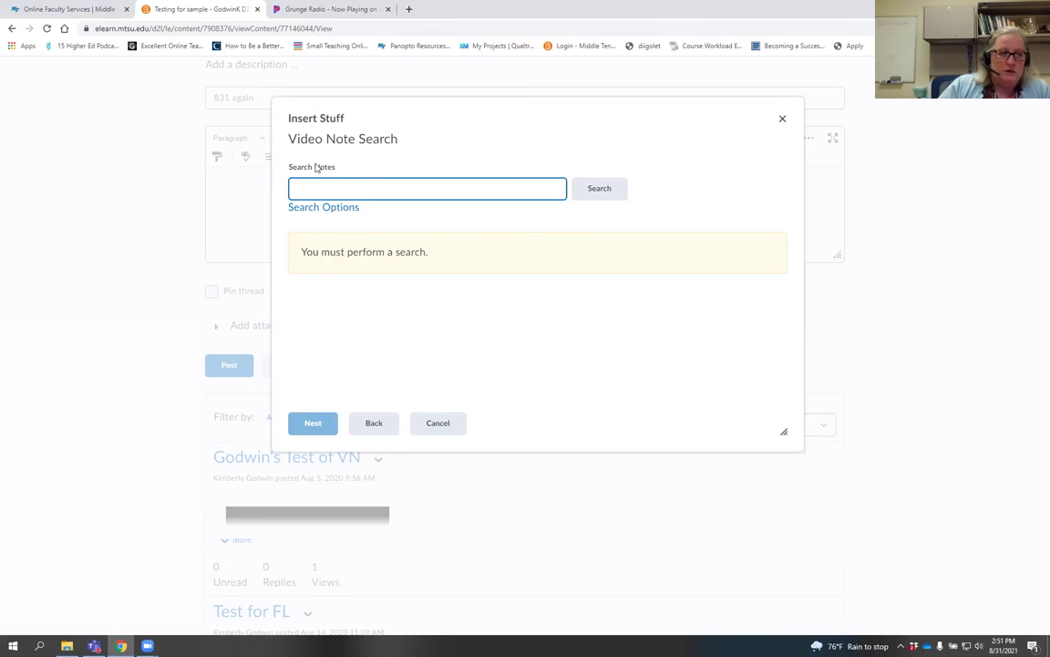
pyautogui.click(595, 195)
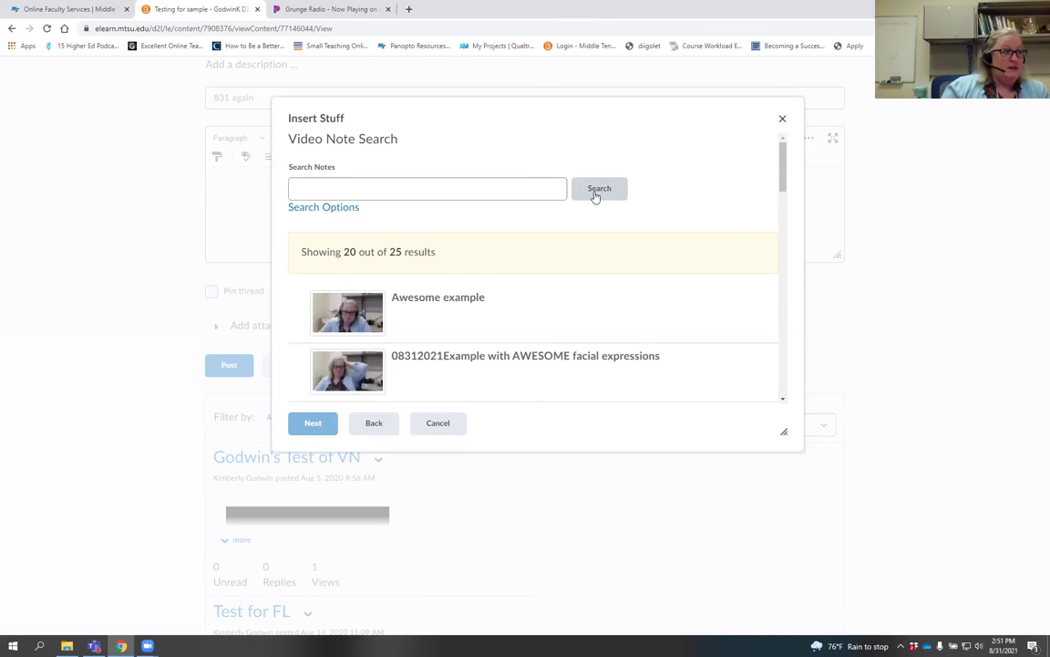
# - Look through the list of previously recorded video notes in the search results for one to reuse
pyautogui.scroll(-2, 472, 270)
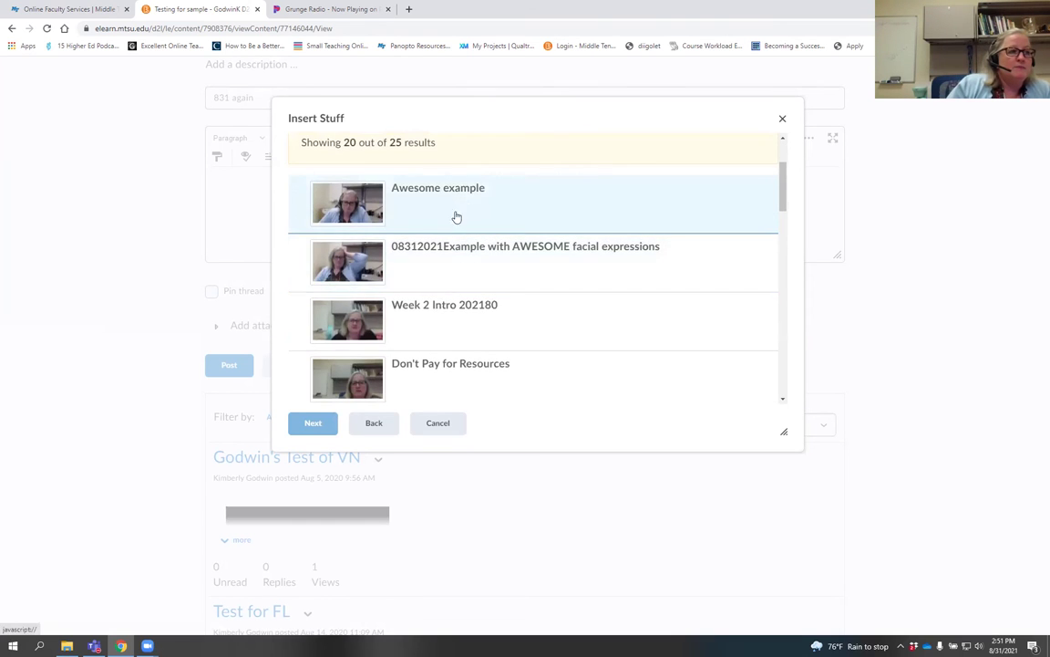
pyautogui.scroll(-4, 457, 217)
pyautogui.scroll(-6, 479, 306)
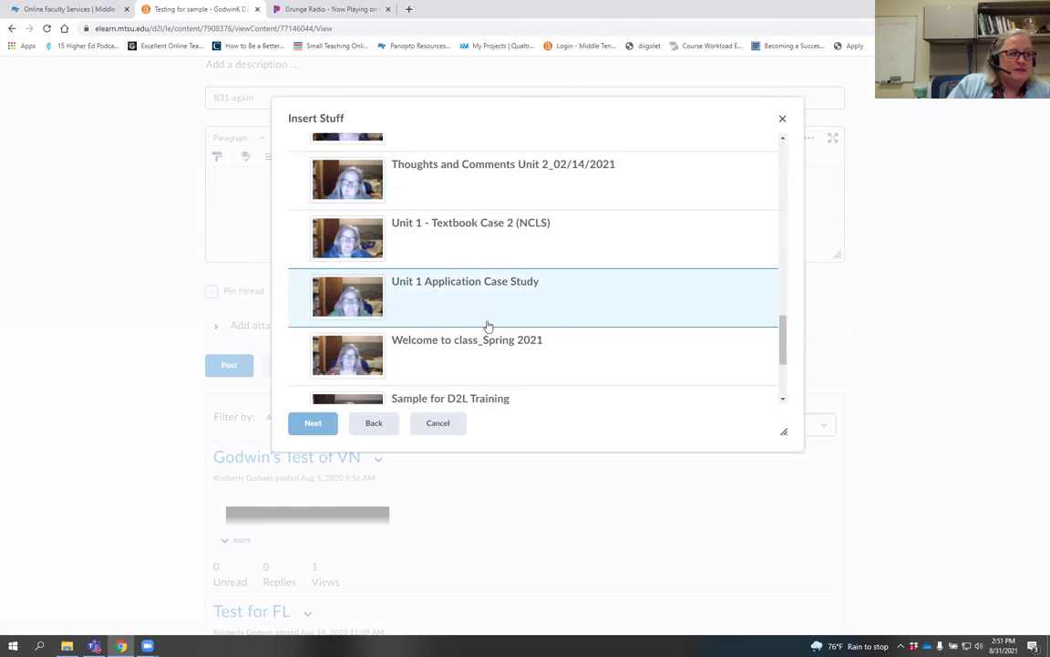
pyautogui.scroll(-3, 492, 330)
pyautogui.scroll(1, 461, 308)
pyautogui.scroll(-1, 456, 323)
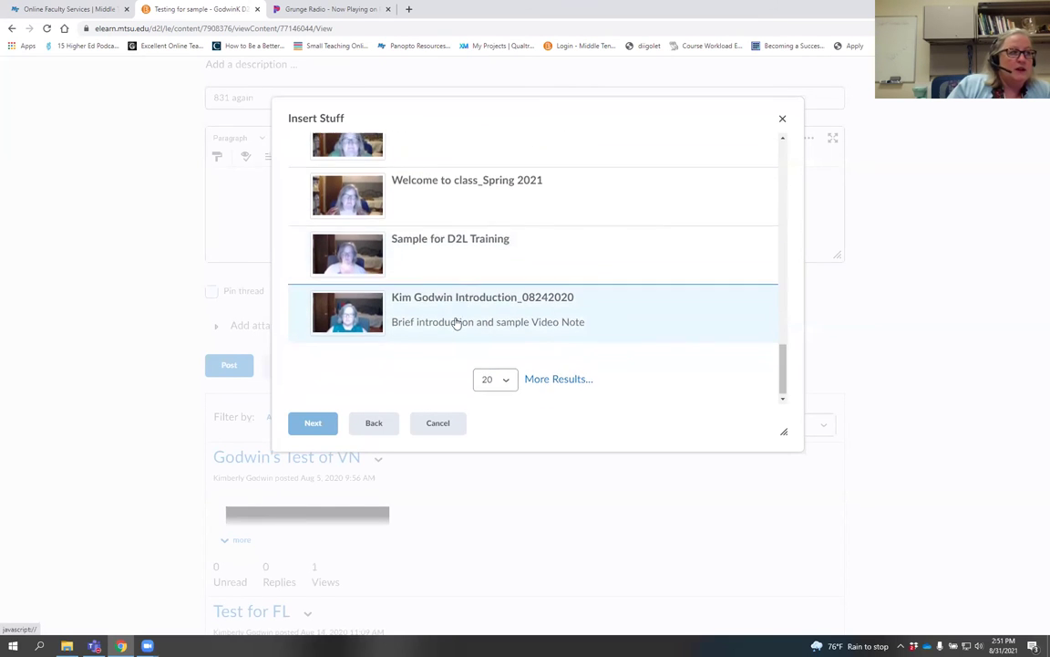
pyautogui.scroll(1, 400, 284)
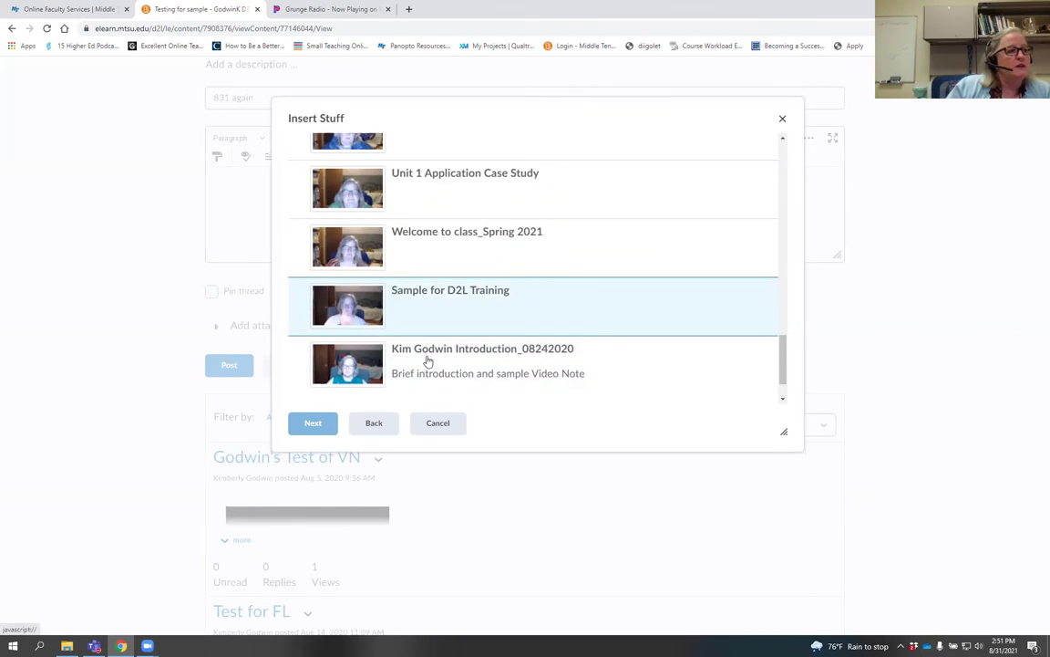
pyautogui.scroll(6, 414, 347)
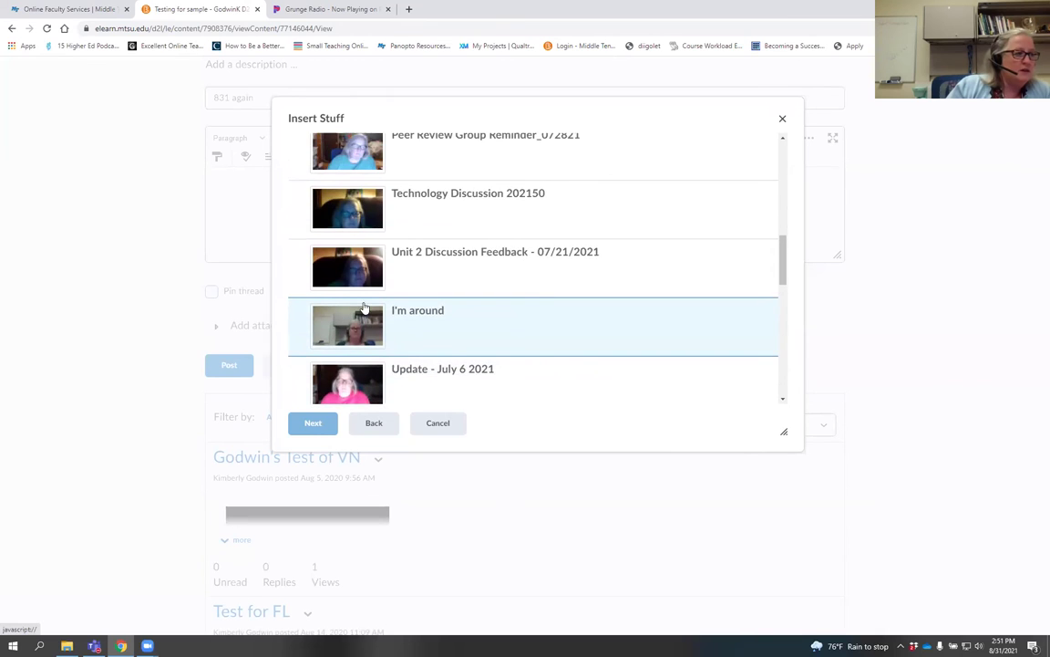
pyautogui.scroll(4, 364, 306)
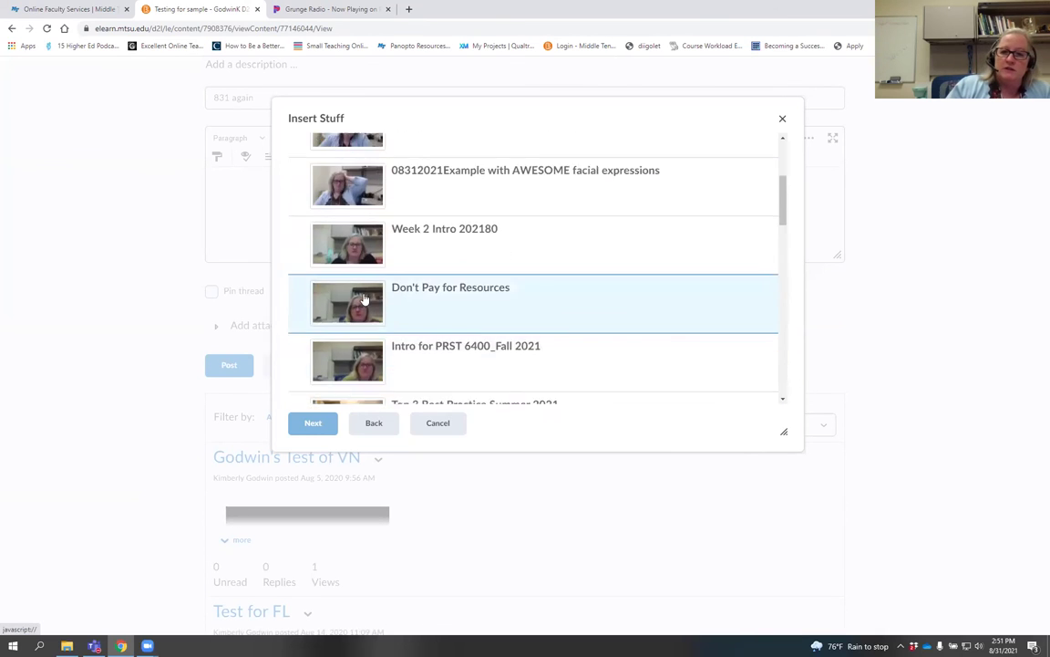
pyautogui.scroll(2, 364, 299)
pyautogui.scroll(1, 479, 230)
pyautogui.scroll(-2, 493, 256)
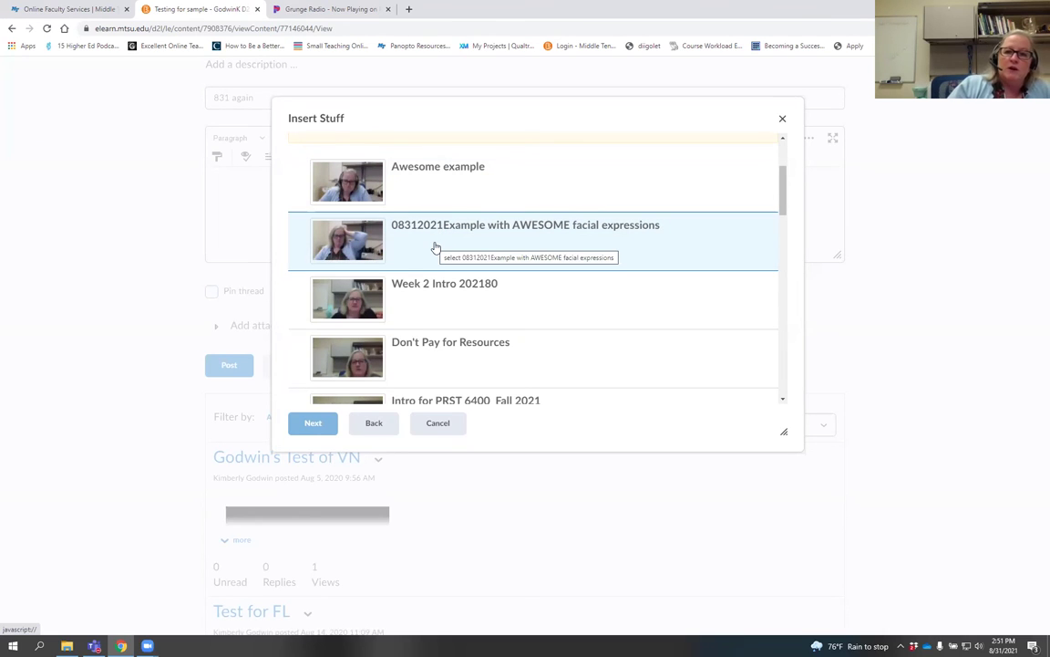
# - Choose the video note "08312021Example with AWESOME facial expressions", play its preview, and insert it into the thread message
pyautogui.click(435, 248)
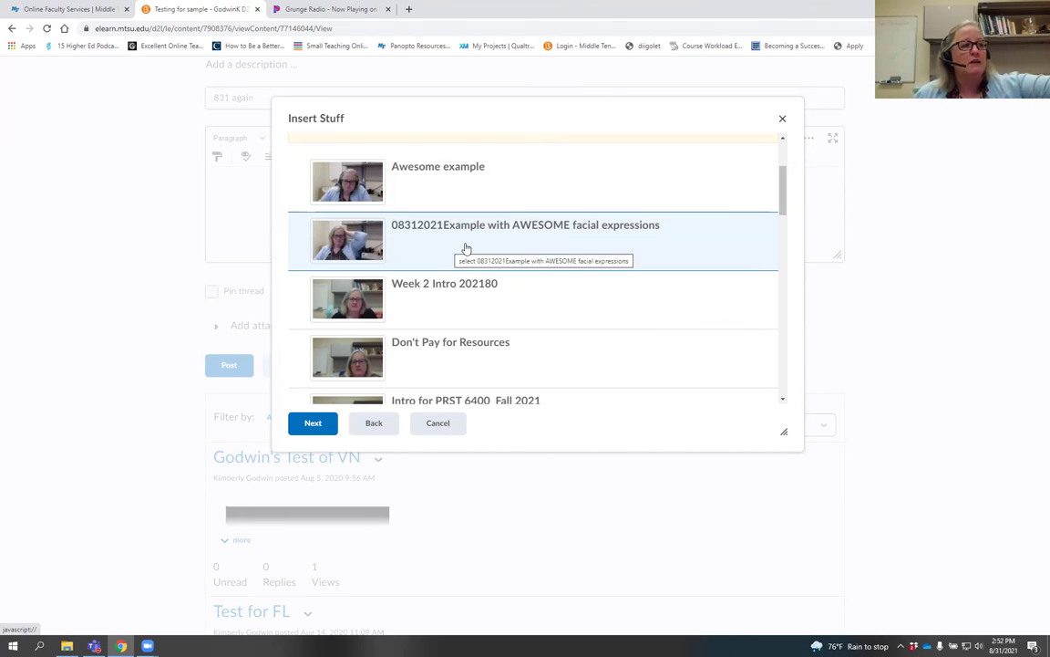
pyautogui.click(323, 426)
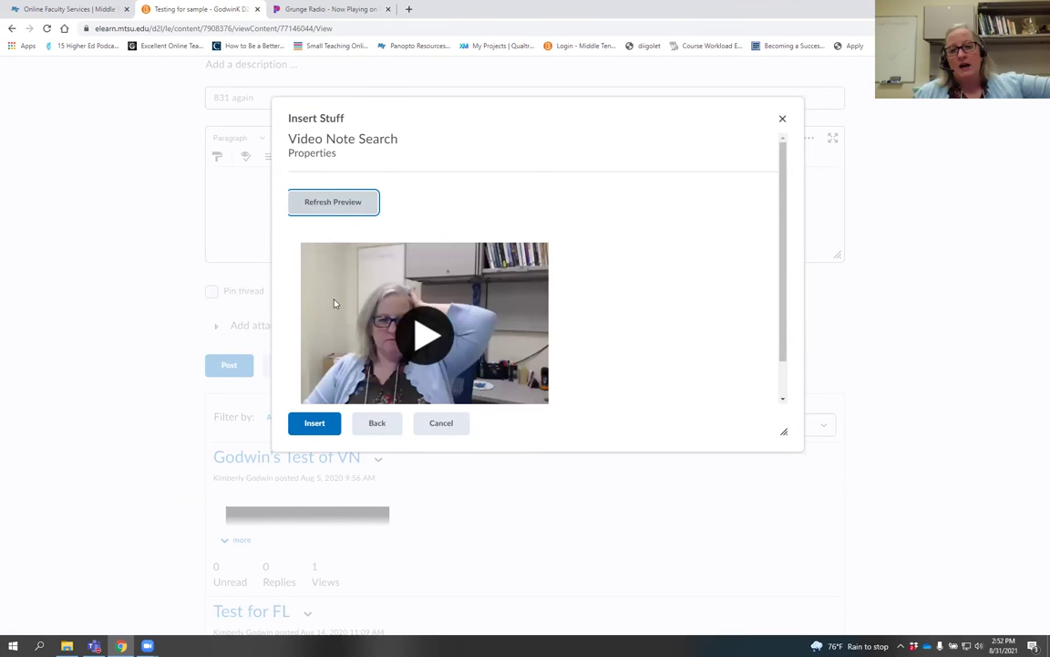
pyautogui.click(422, 340)
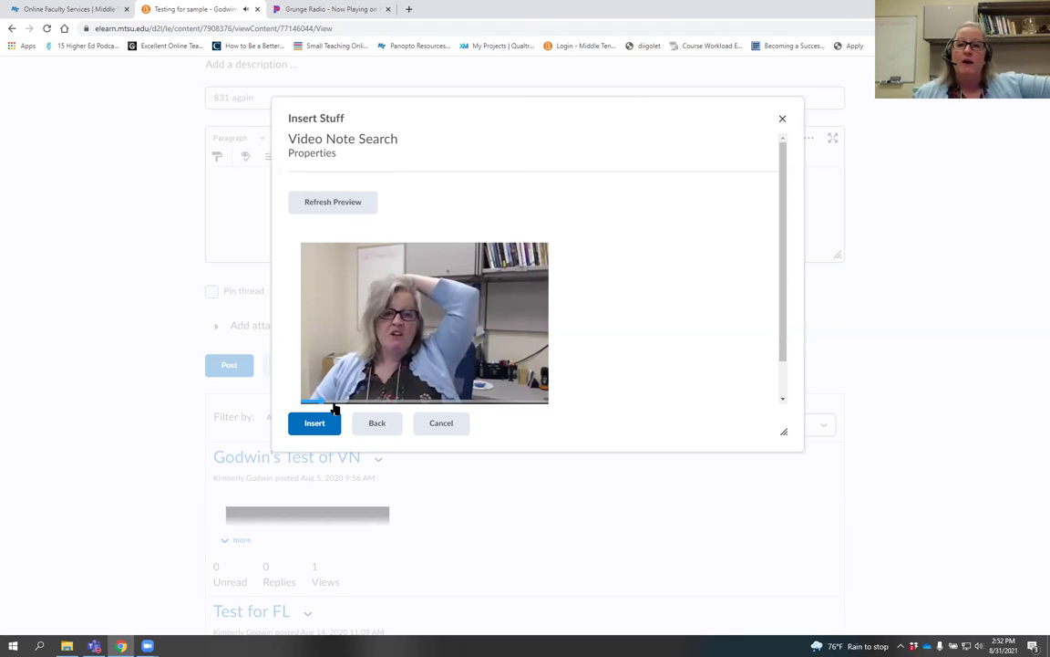
pyautogui.click(317, 425)
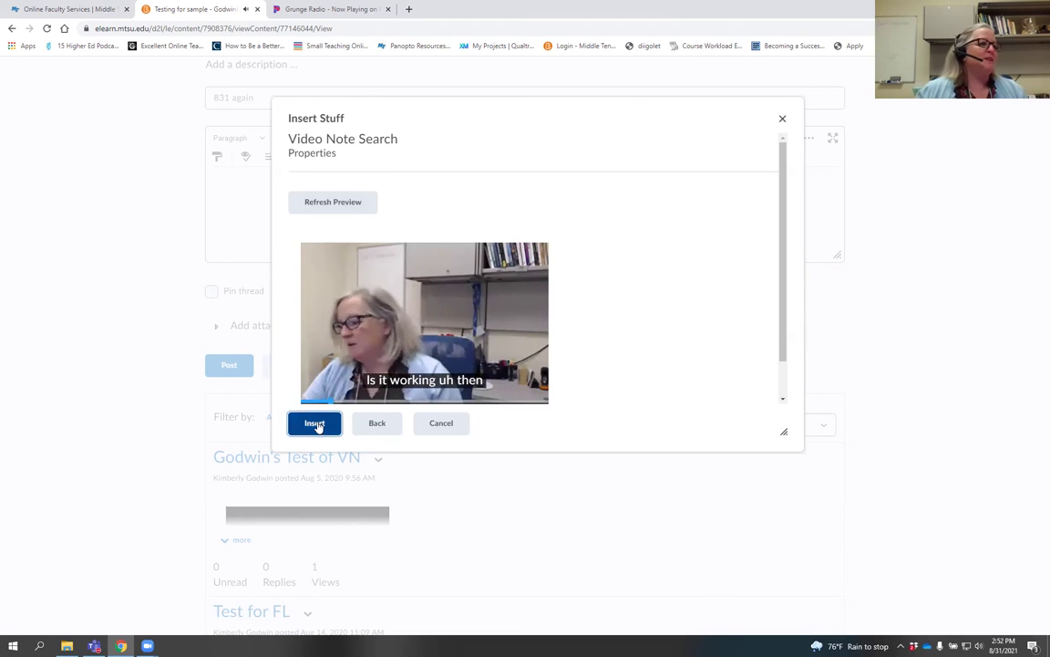
# - Enlarge the message editor to check the inserted video note, and post the "831 again" thread
pyautogui.scroll(3, 448, 298)
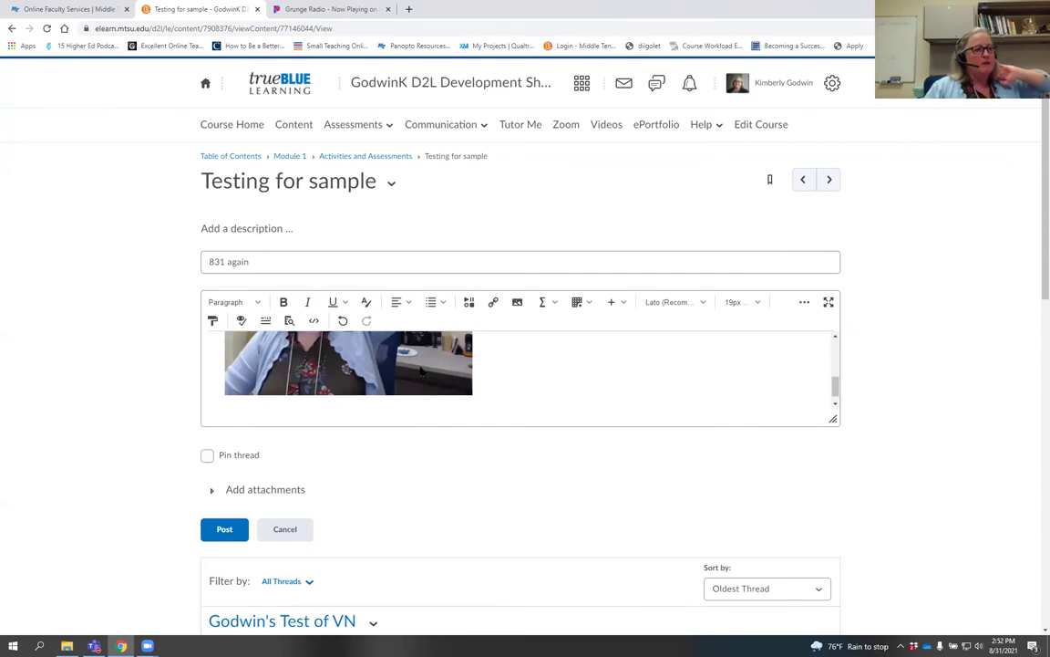
pyautogui.scroll(1, 534, 370)
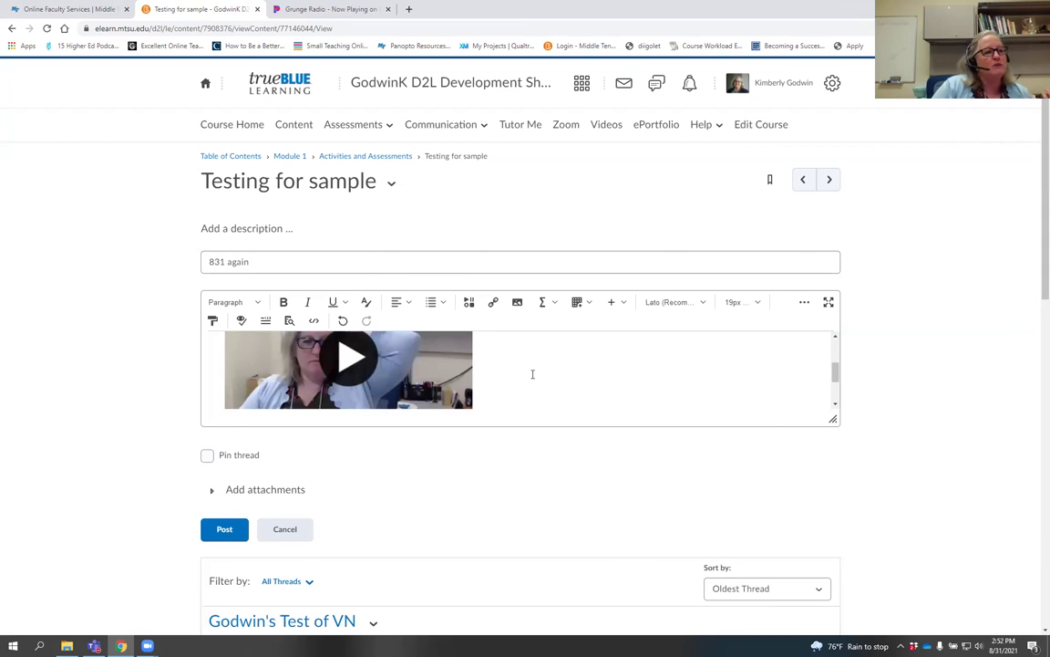
pyautogui.moveTo(830, 420); pyautogui.dragTo(853, 526)
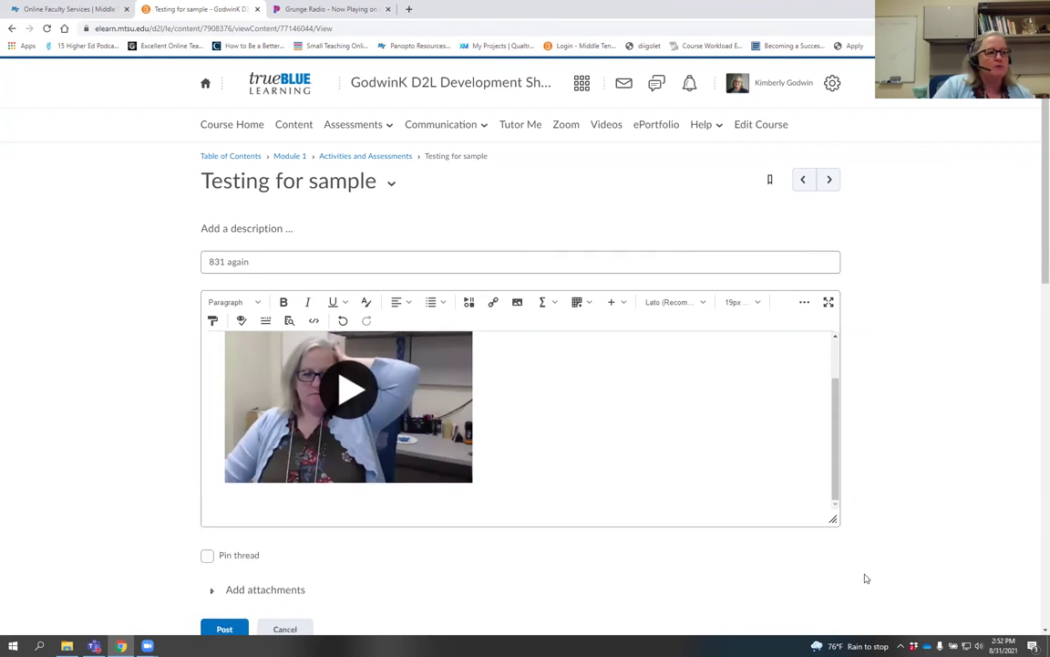
pyautogui.moveTo(866, 578); pyautogui.dragTo(866, 580)
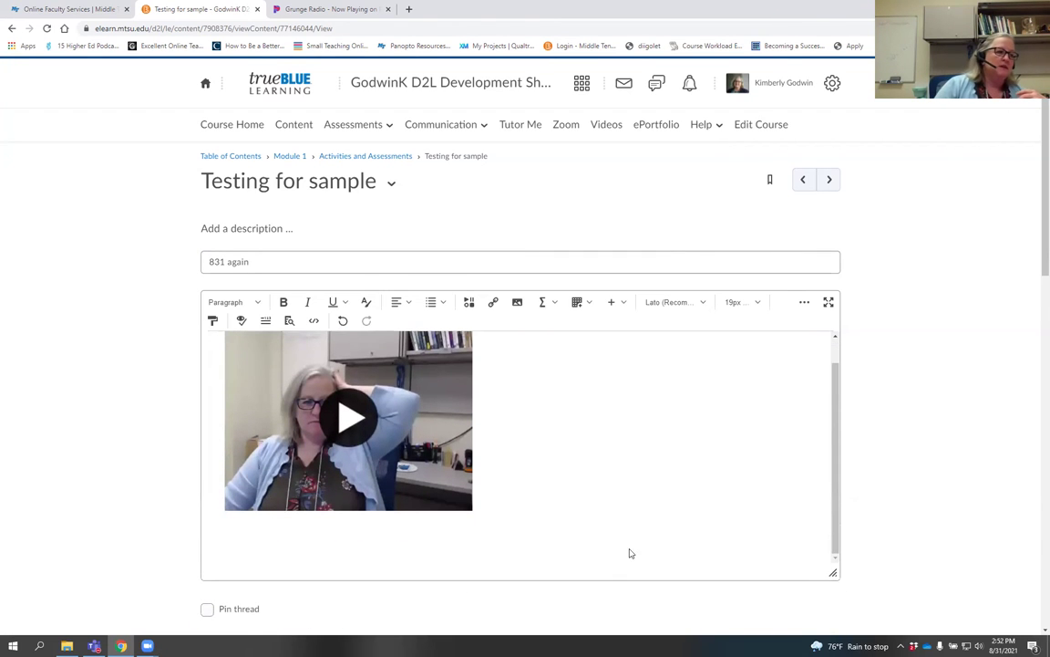
pyautogui.scroll(-4, 208, 418)
pyautogui.click(222, 464)
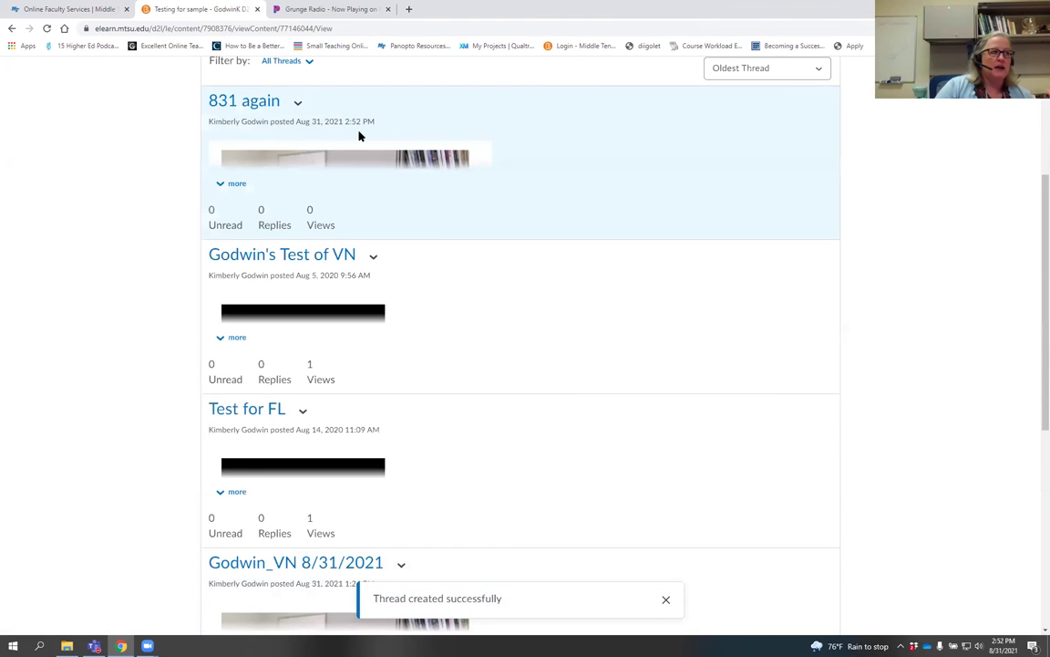
# - Expand the posted "831 again" thread in the thread list to view its full video note
pyautogui.scroll(-2, 312, 152)
pyautogui.scroll(2, 274, 164)
pyautogui.click(229, 181)
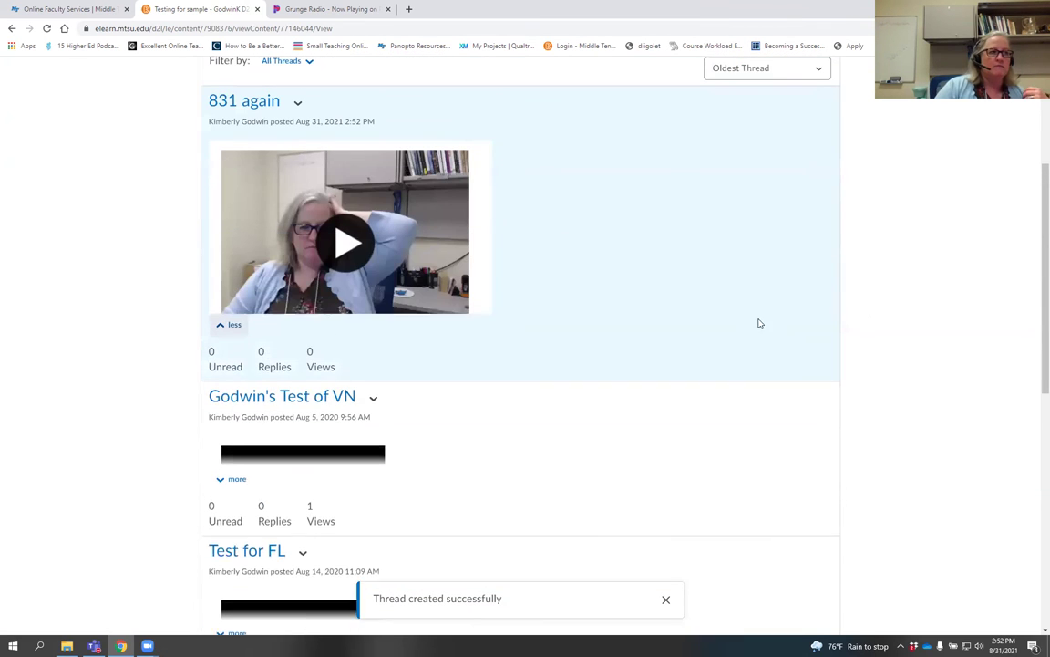